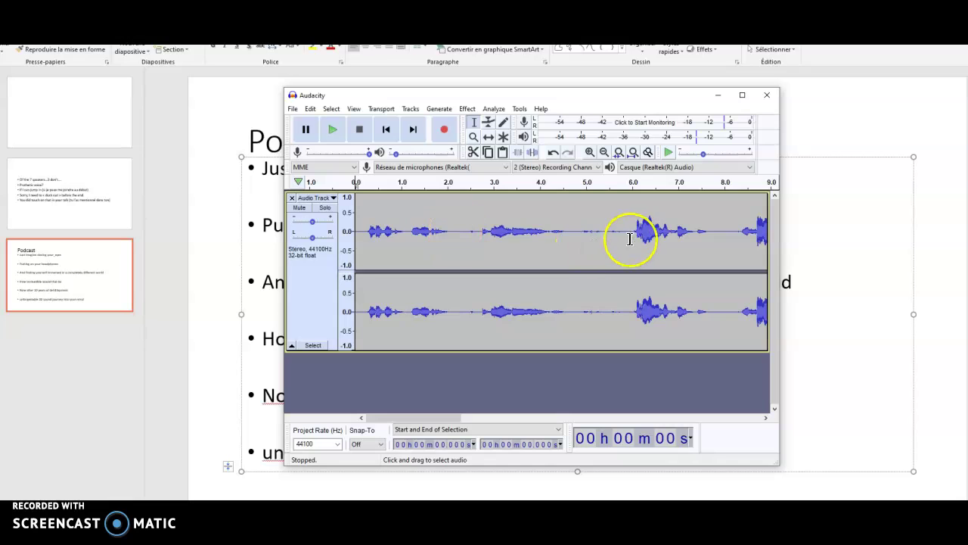
# Capture a noise profile from the quiet passage between about 4.7 and 5.8 seconds of the voice track.
pyautogui.moveTo(623, 234); pyautogui.dragTo(573, 236)
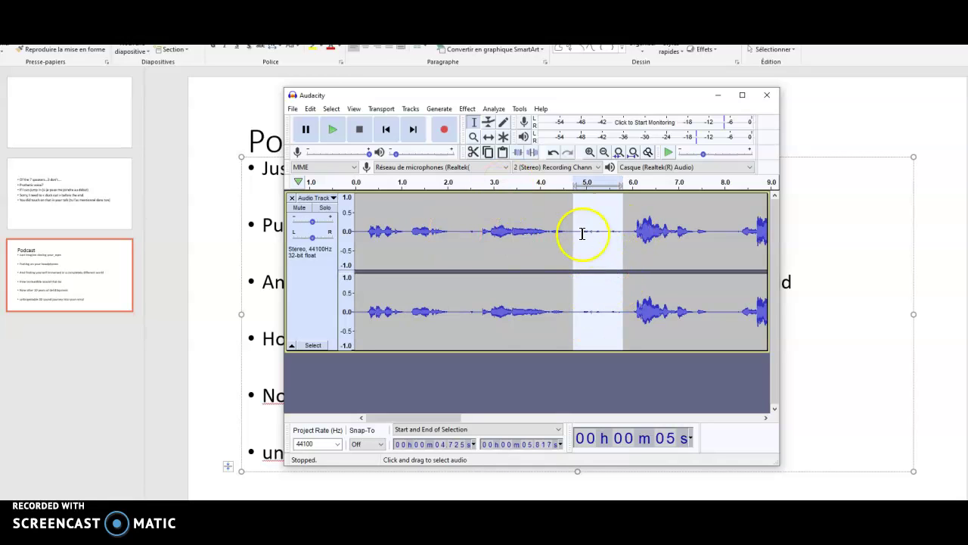
pyautogui.click(467, 109)
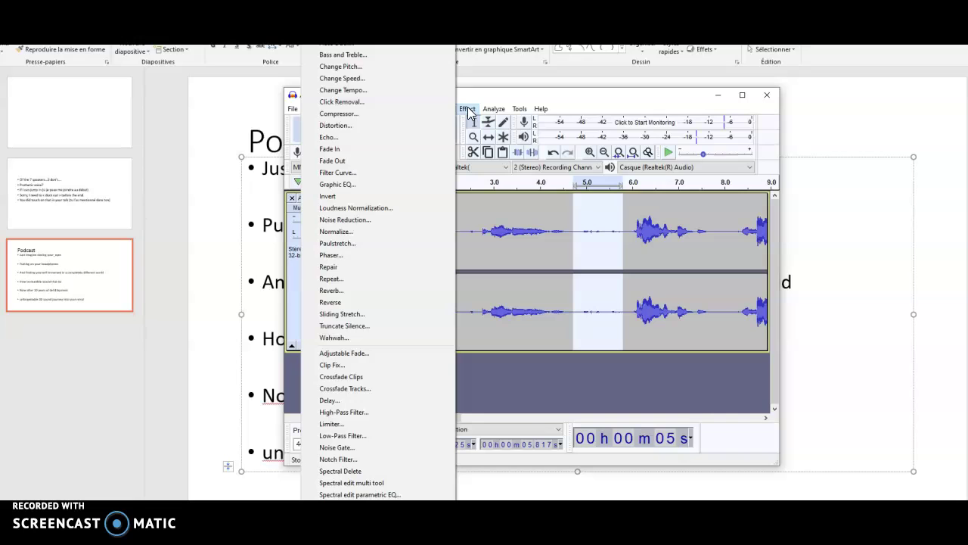
pyautogui.click(420, 220)
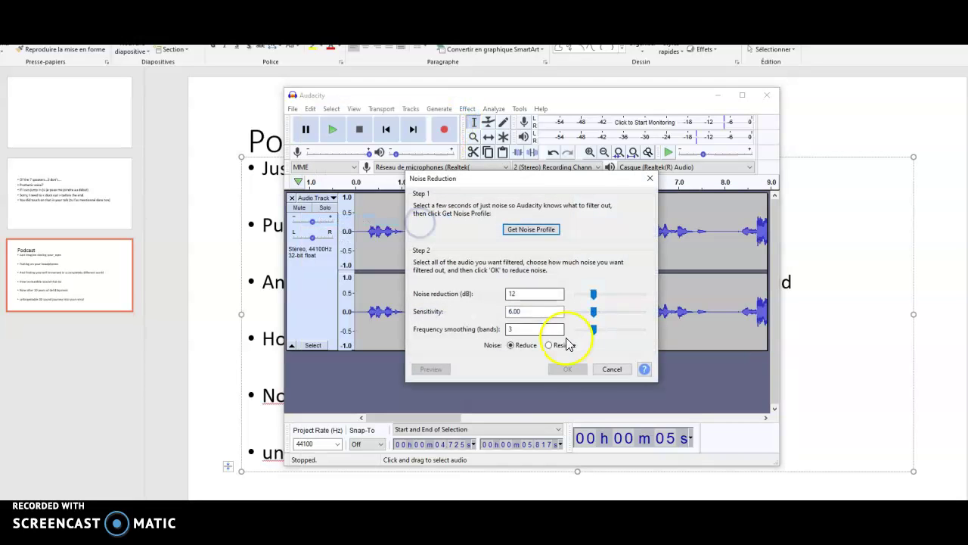
pyautogui.click(529, 229)
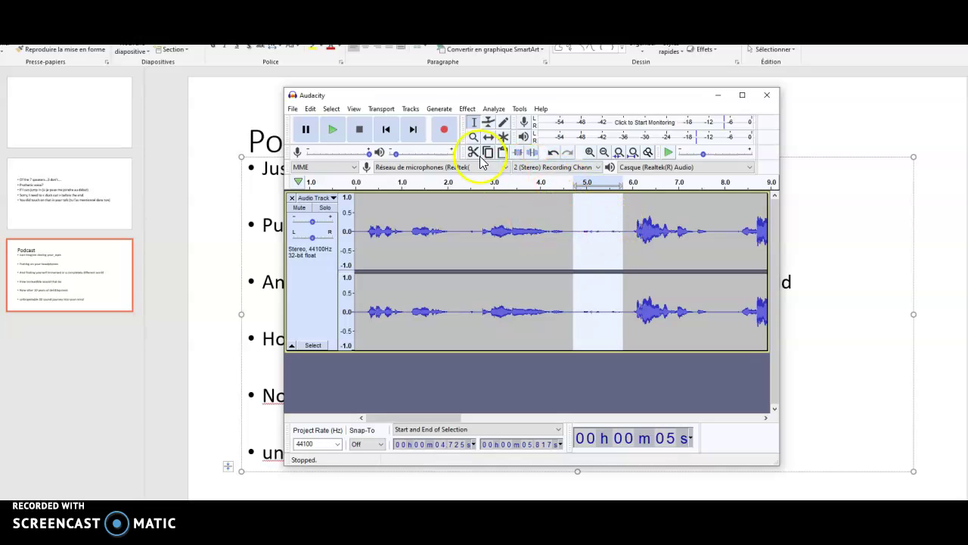
# Apply Noise Reduction to the selected quiet passage with 12 dB reduction, sensitivity 6.00 and 3 frequency smoothing bands.
pyautogui.click(467, 108)
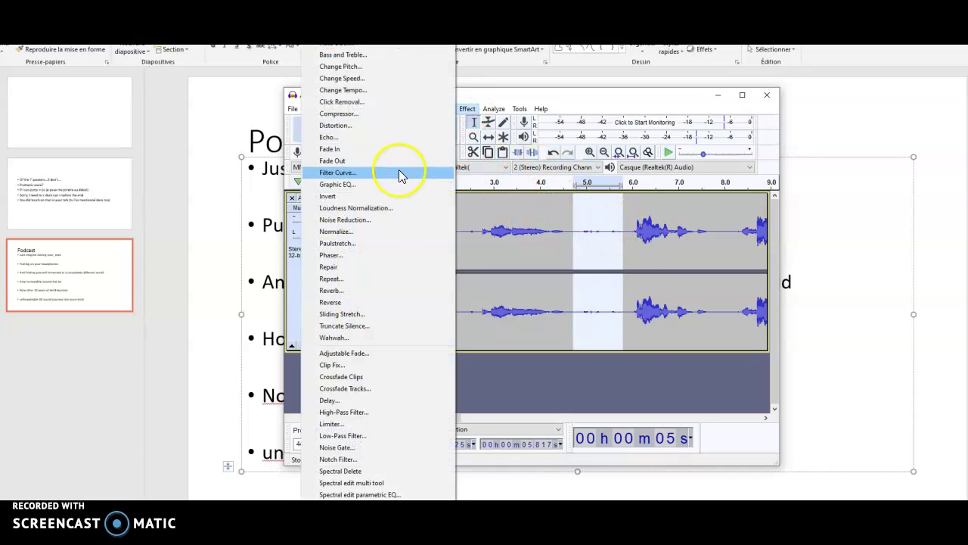
pyautogui.click(395, 220)
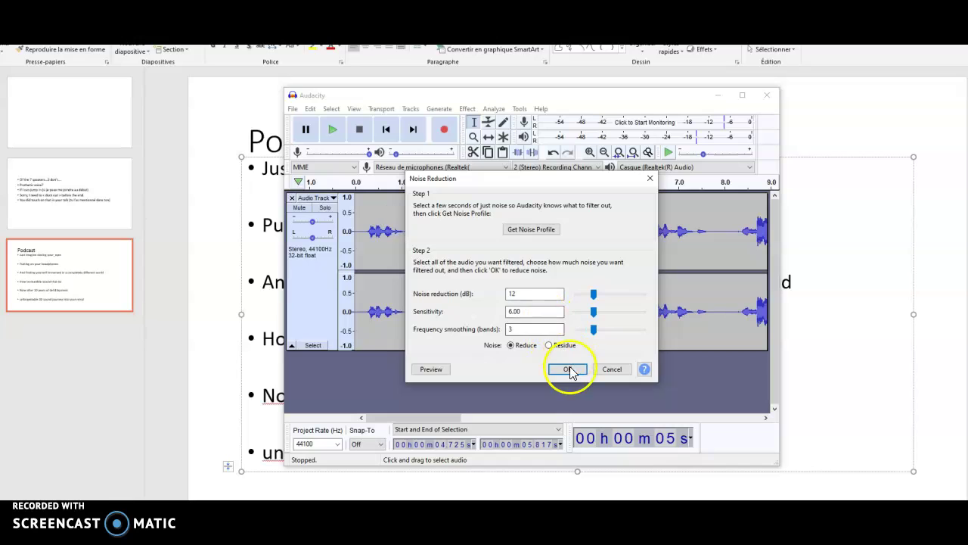
pyautogui.click(569, 369)
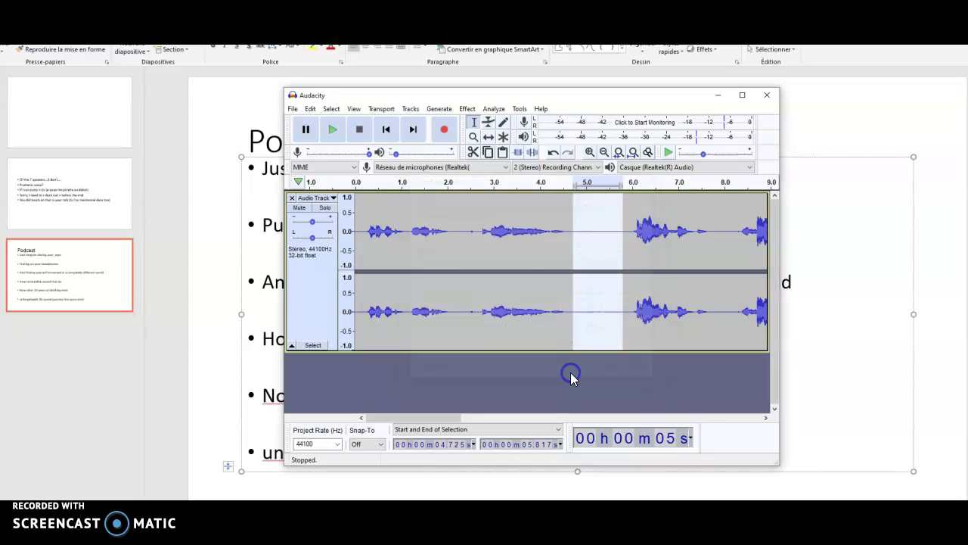
pyautogui.click(518, 280)
pyautogui.moveTo(475, 232); pyautogui.dragTo(463, 231)
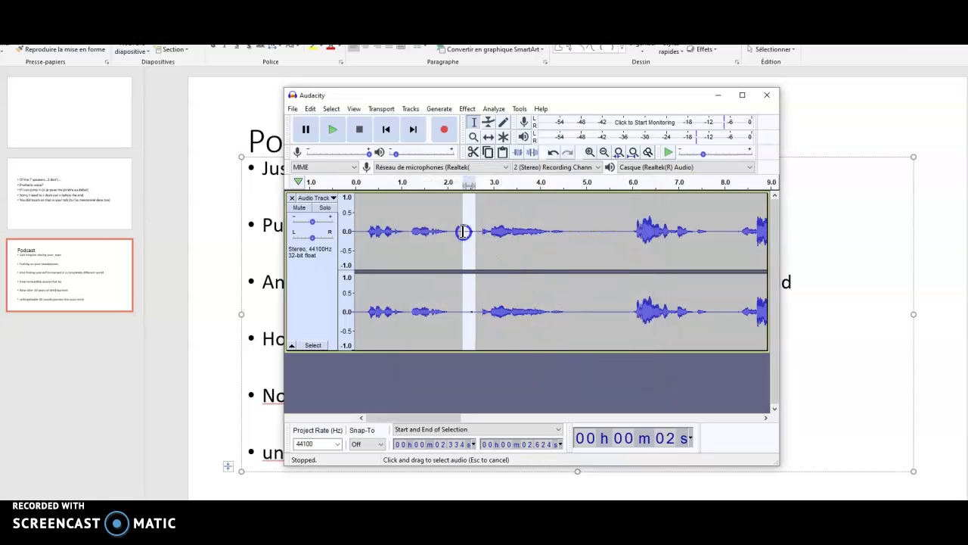
pyautogui.click(503, 244)
pyautogui.click(481, 281)
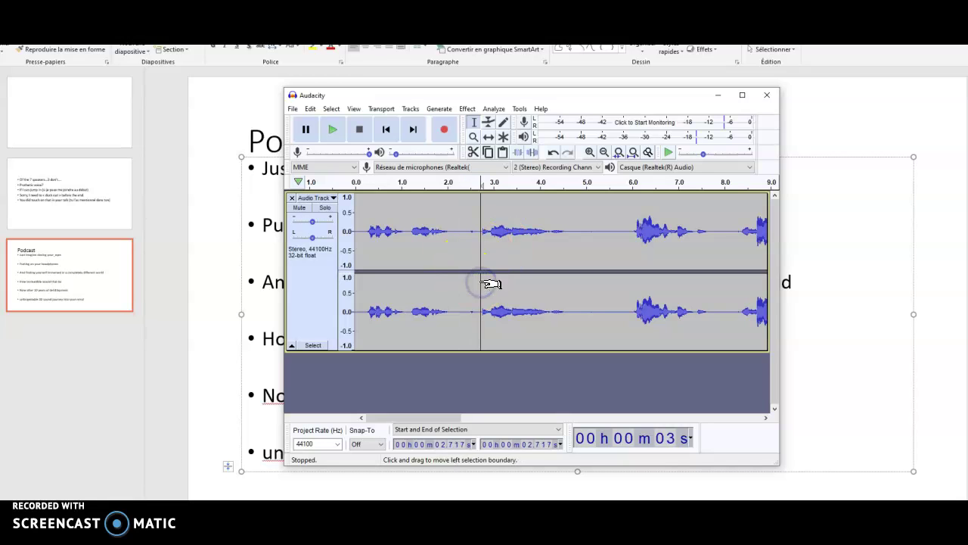
# Delete the quiet tail of the voice track from about 31.9 seconds to its end.
pyautogui.doubleClick(646, 209)
pyautogui.hscroll(6, 629, 245)
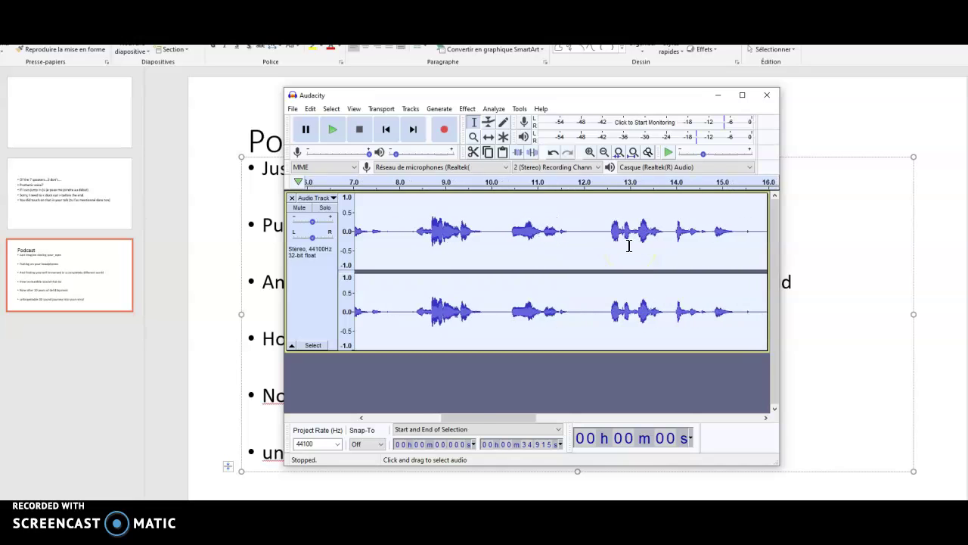
pyautogui.hscroll(4, 644, 305)
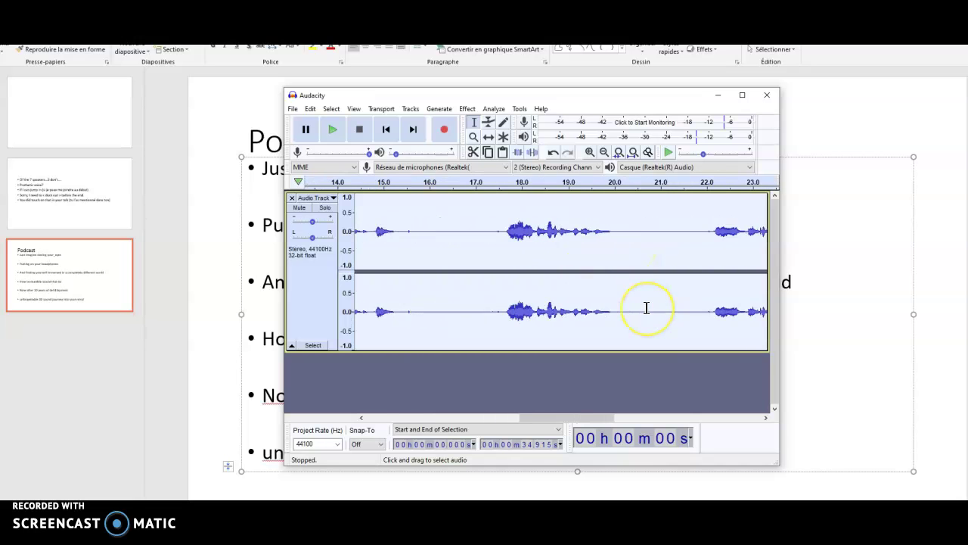
pyautogui.hscroll(4, 646, 308)
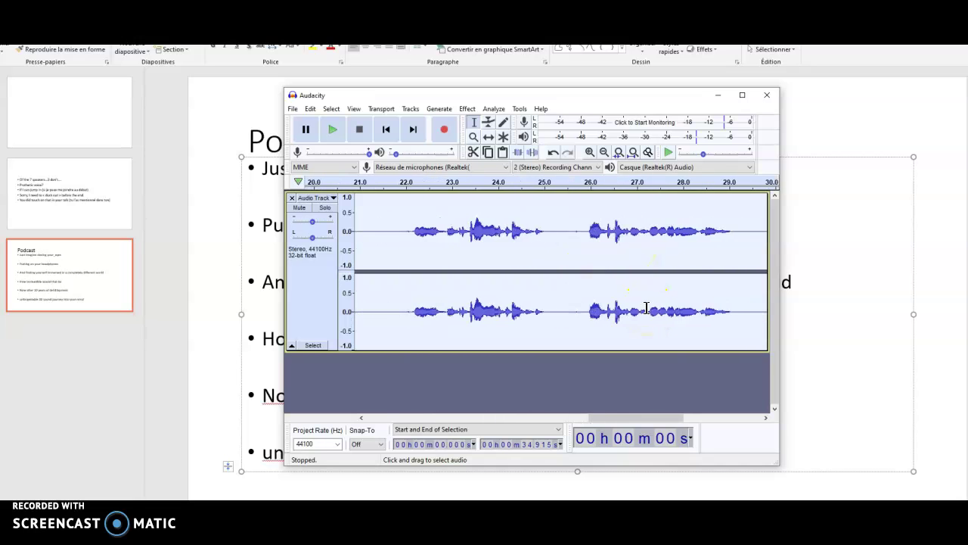
pyautogui.hscroll(3, 646, 309)
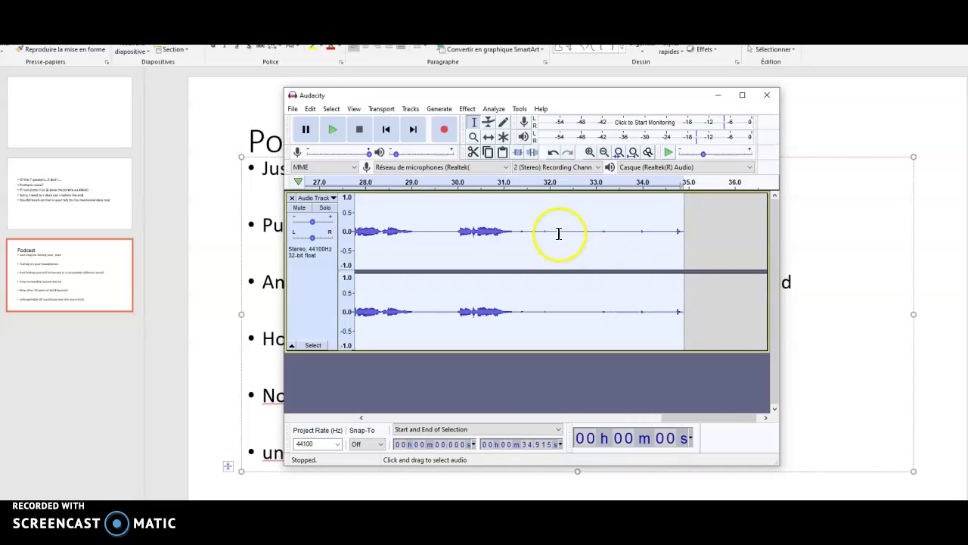
pyautogui.moveTo(544, 233); pyautogui.dragTo(686, 237)
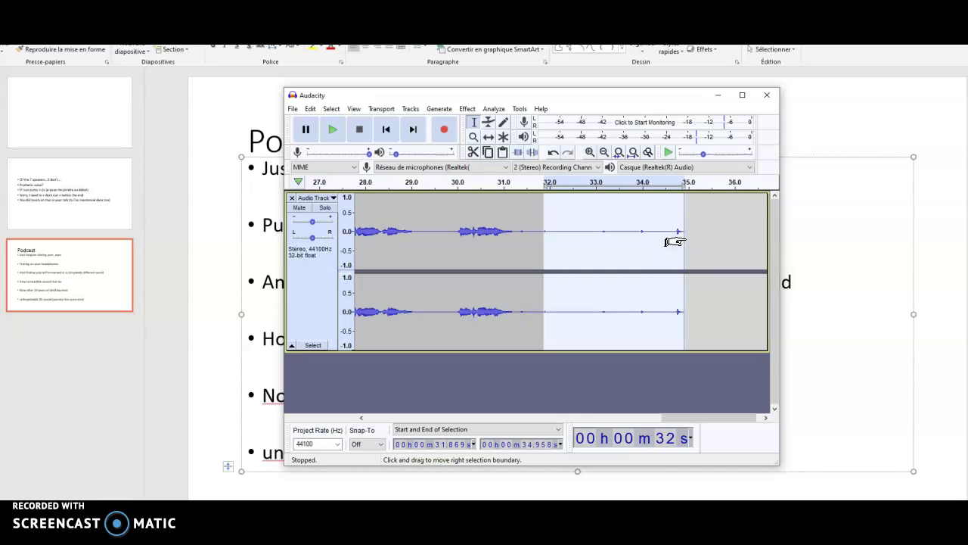
pyautogui.press('Delete')
pyautogui.hscroll(-5, 530, 277)
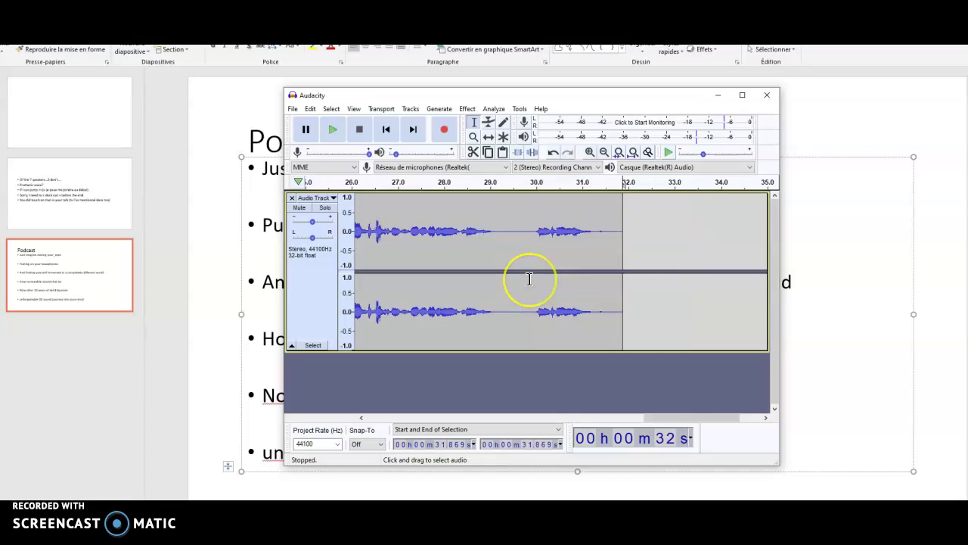
pyautogui.hscroll(-9, 529, 279)
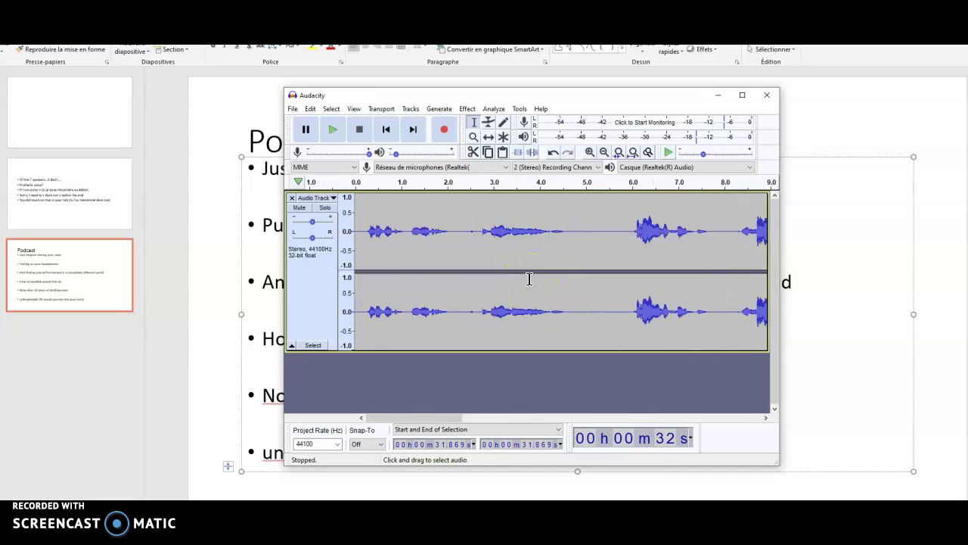
# Save the project in the L2 PHONO folder under the name "projet voice over music test 2".
pyautogui.click(292, 109)
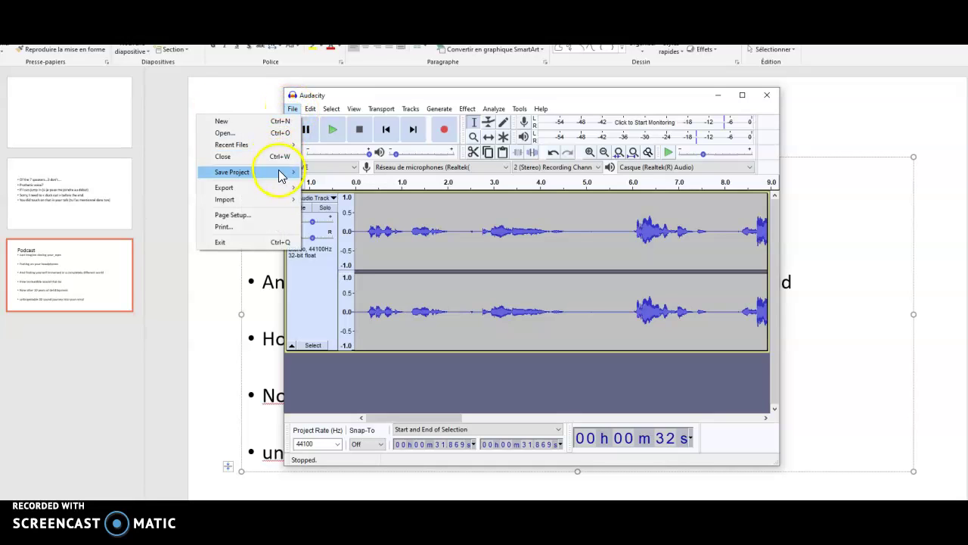
pyautogui.moveTo(279, 172)
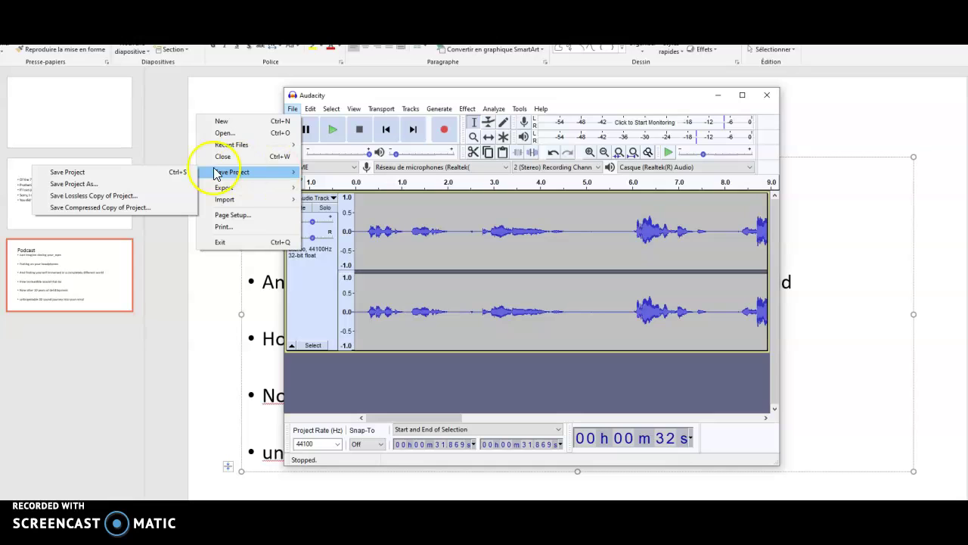
pyautogui.click(154, 184)
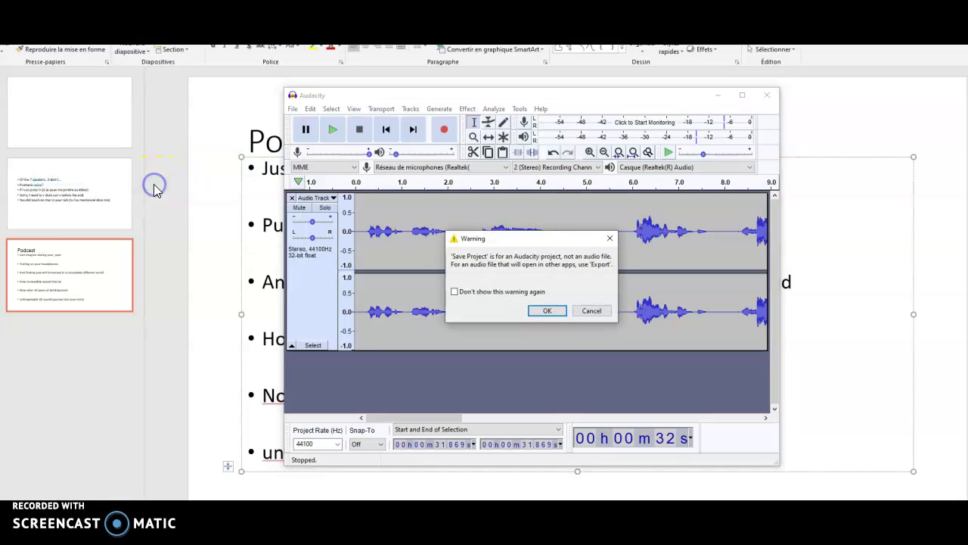
pyautogui.click(553, 311)
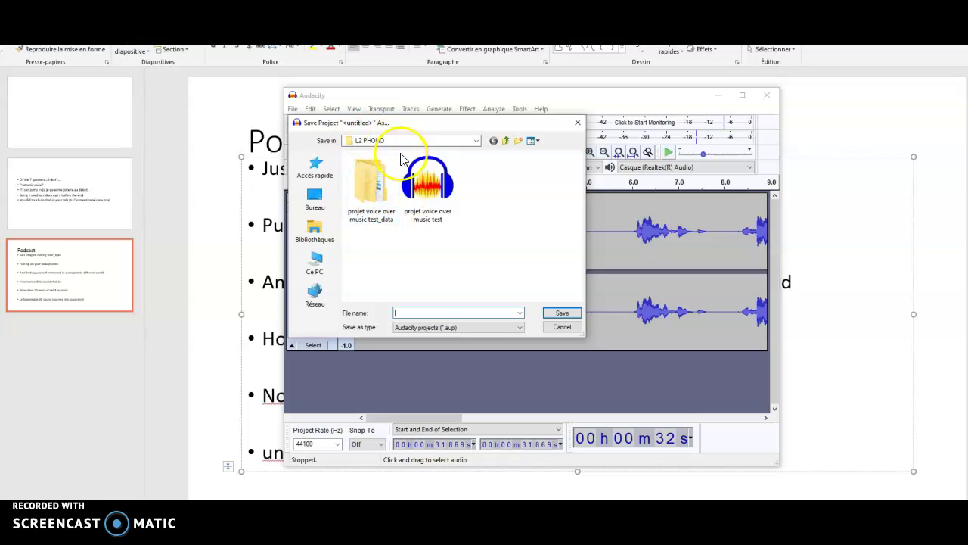
pyautogui.click(430, 218)
pyautogui.click(454, 314)
pyautogui.click(485, 313)
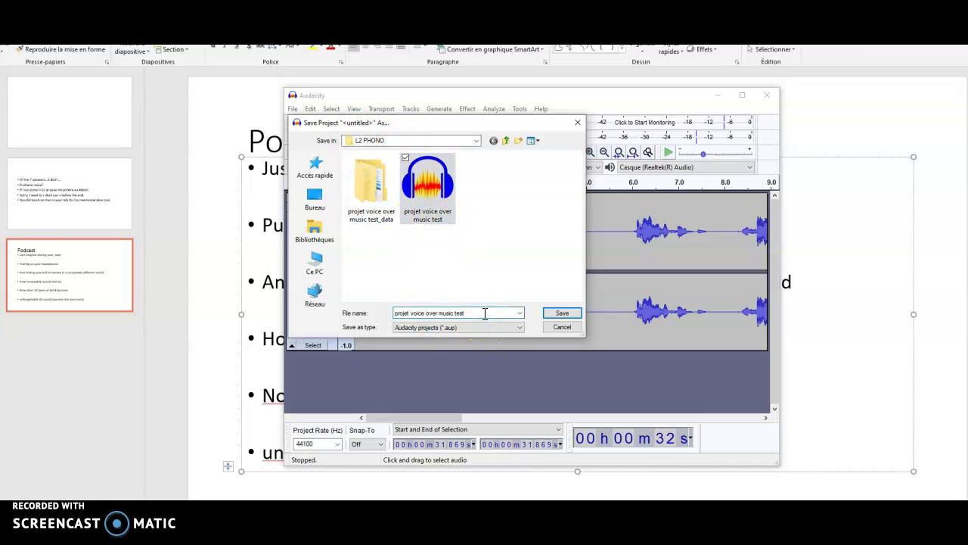
pyautogui.write('2')
pyautogui.press('Return')
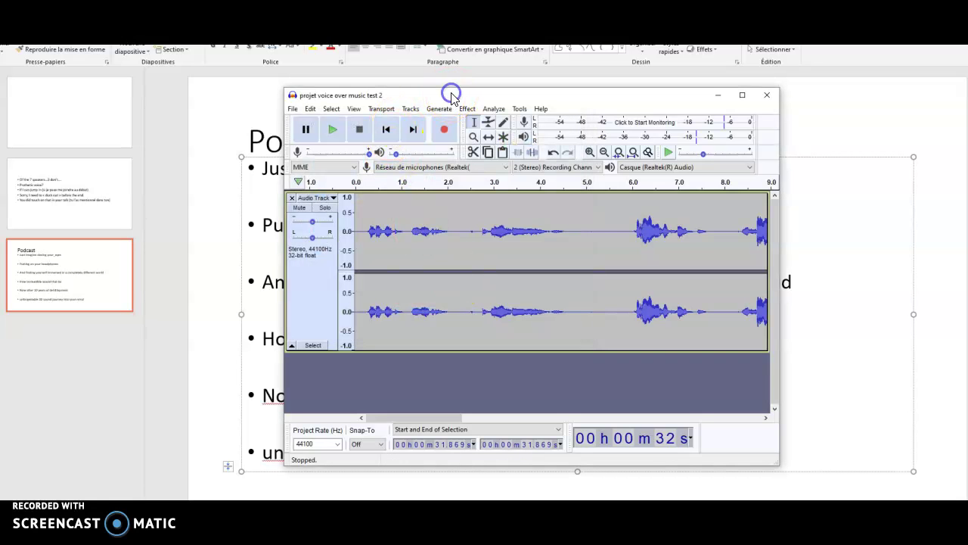
# Import the audio file "The Synctuition Wave - Increase Your Intuition.mp3_music" from the L2 PHONO folder as a second track.
pyautogui.click(293, 109)
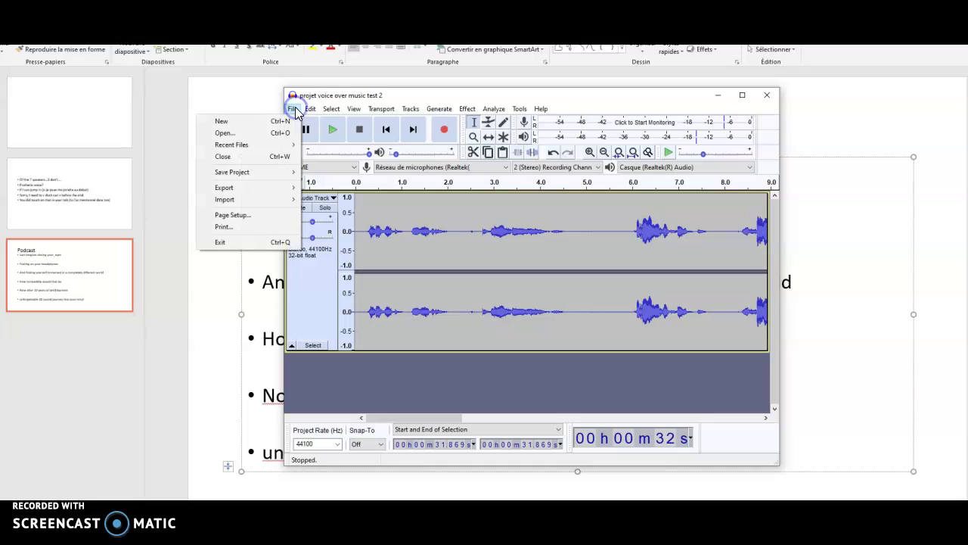
pyautogui.moveTo(277, 200)
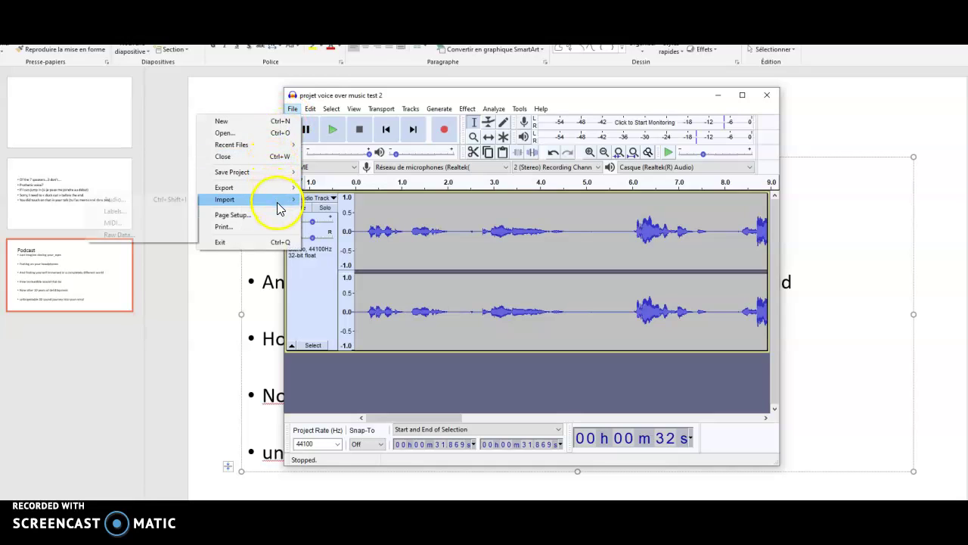
pyautogui.click(167, 203)
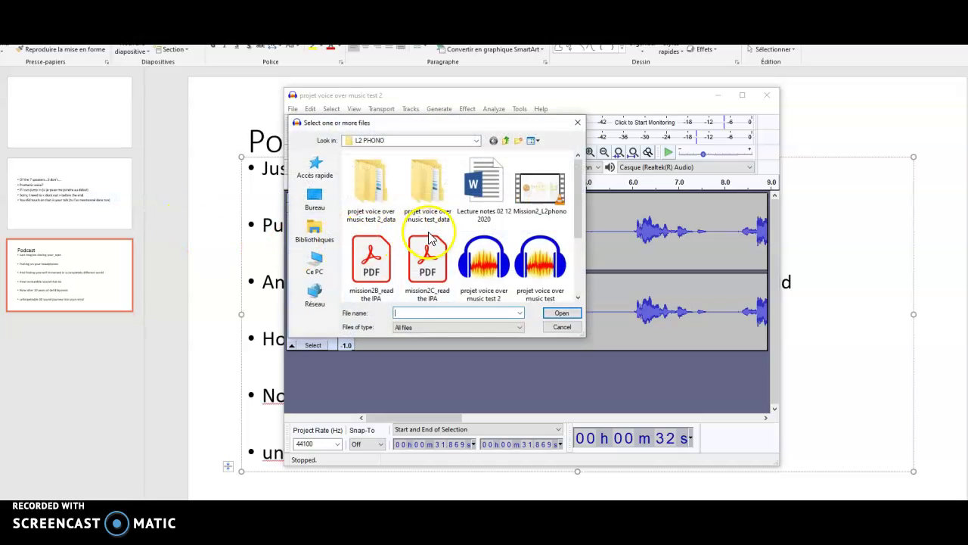
pyautogui.moveTo(587, 233); pyautogui.dragTo(885, 219)
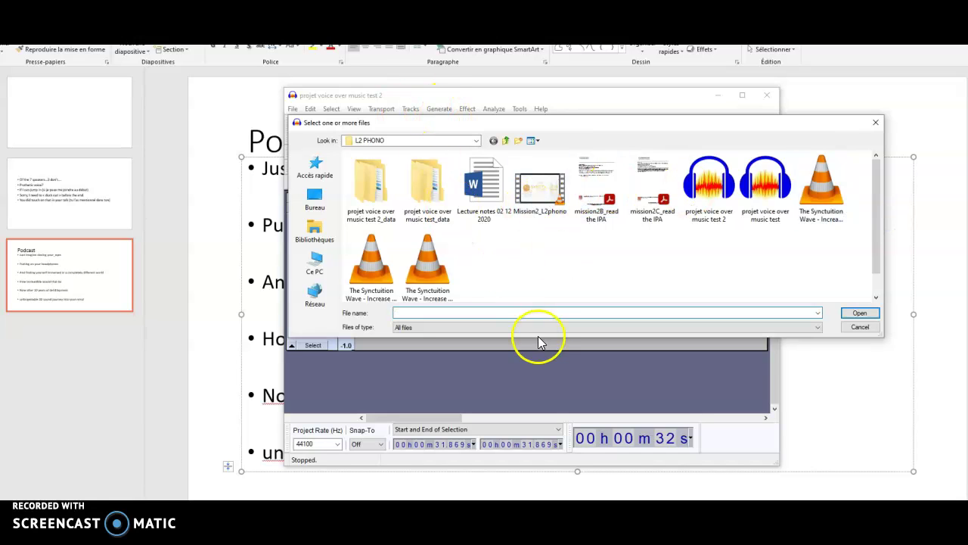
pyautogui.moveTo(547, 336); pyautogui.dragTo(551, 470)
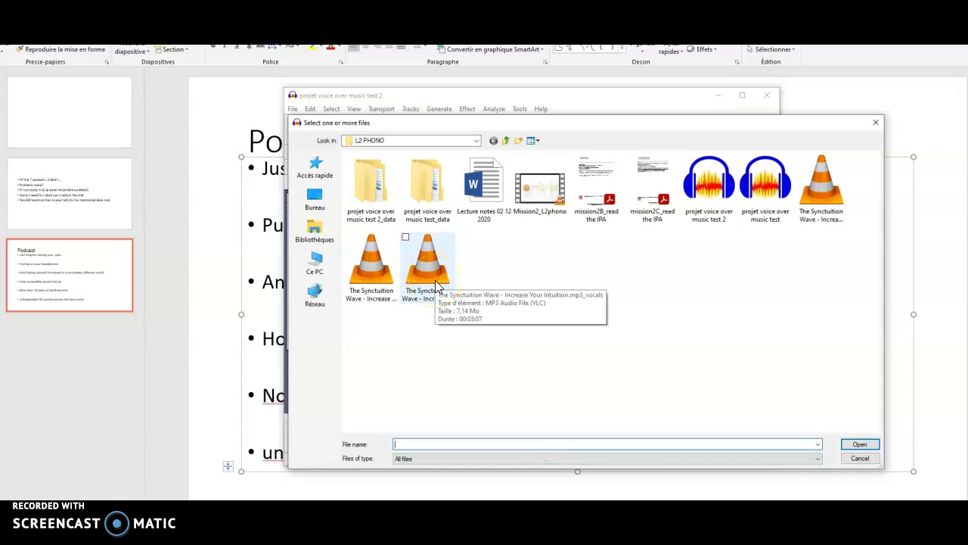
pyautogui.click(369, 274)
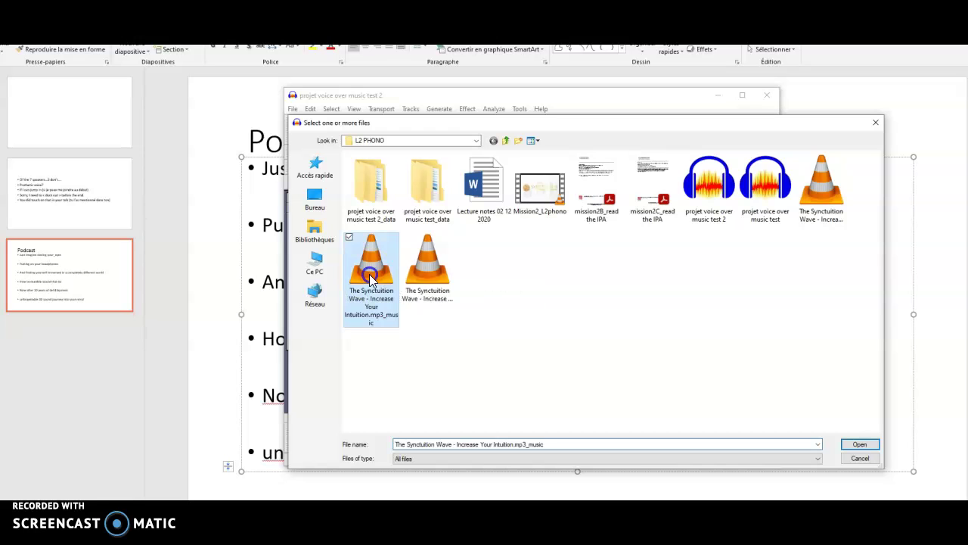
pyautogui.click(859, 445)
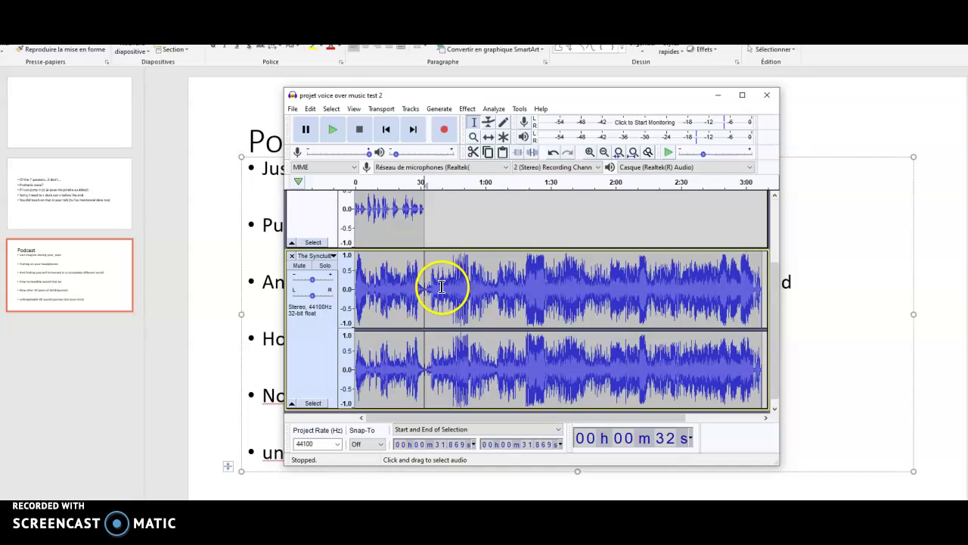
# Delete the music after about 38.8 seconds and apply Fade Out from the voice track's end at about 31.9 seconds to the music's end.
pyautogui.moveTo(437, 288); pyautogui.dragTo(655, 302)
pyautogui.press('Delete')
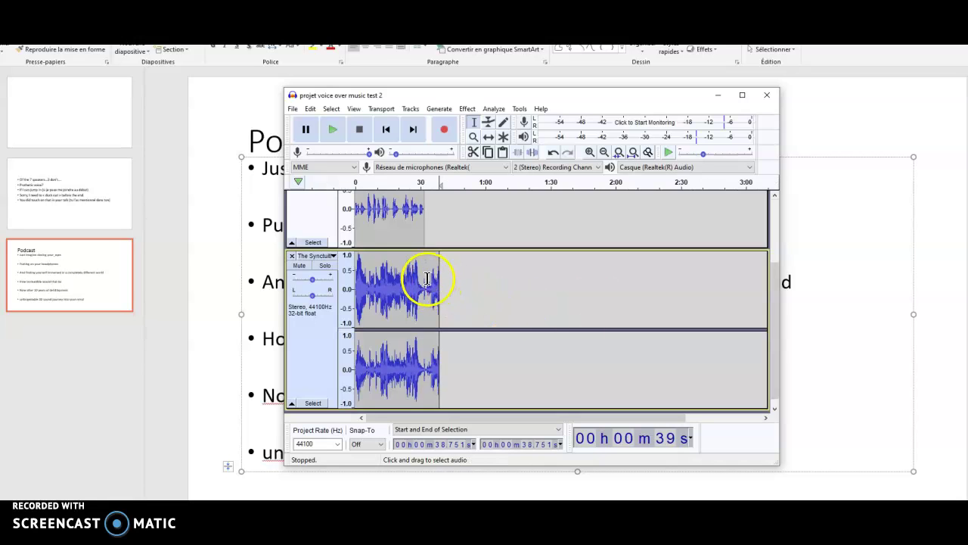
pyautogui.moveTo(425, 294)
pyautogui.mouseDown()
pyautogui.moveTo(446, 297)
pyautogui.moveTo(430, 299)
pyautogui.mouseUp()
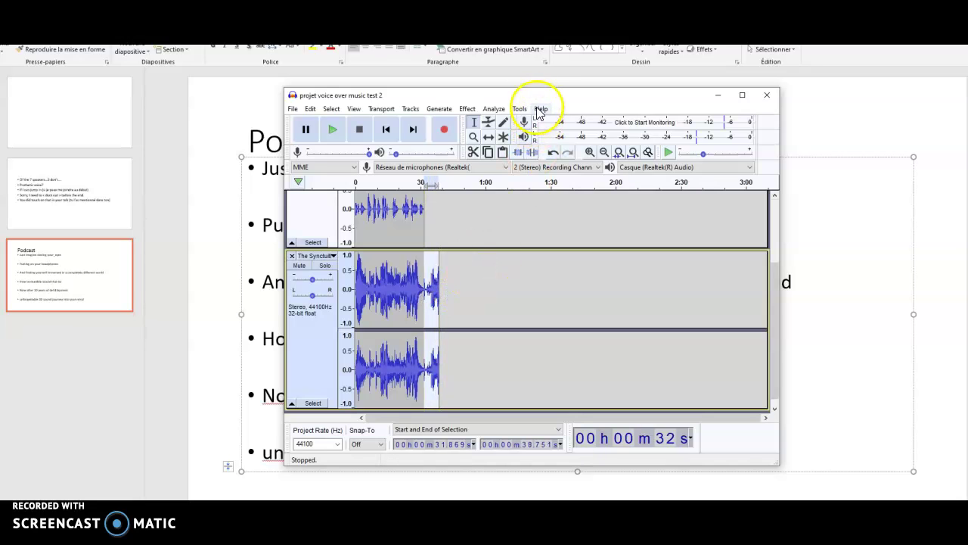
pyautogui.click(467, 110)
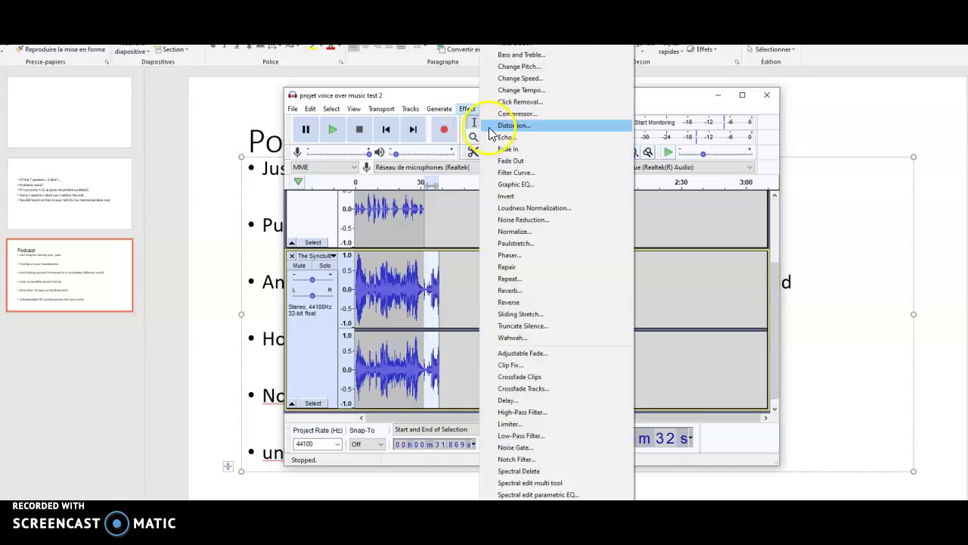
pyautogui.click(512, 161)
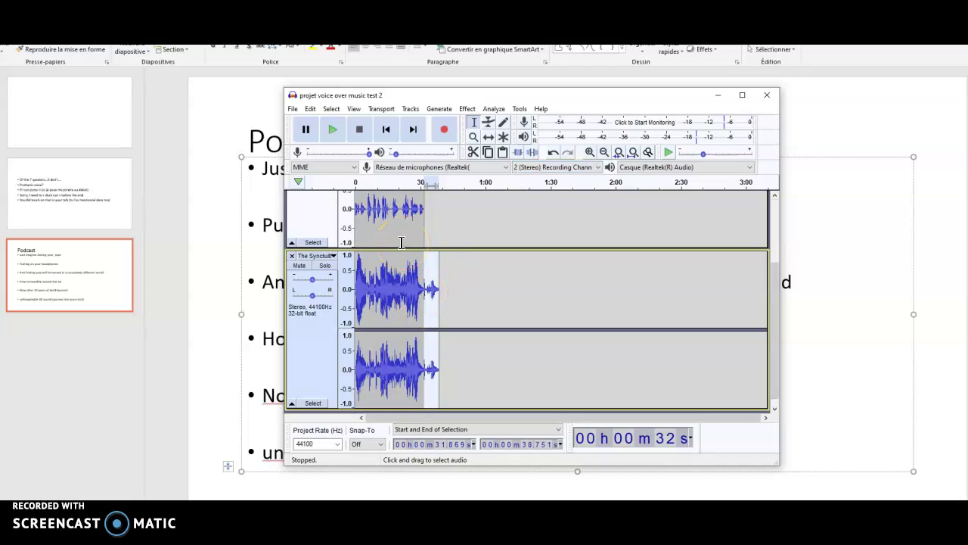
pyautogui.click(470, 269)
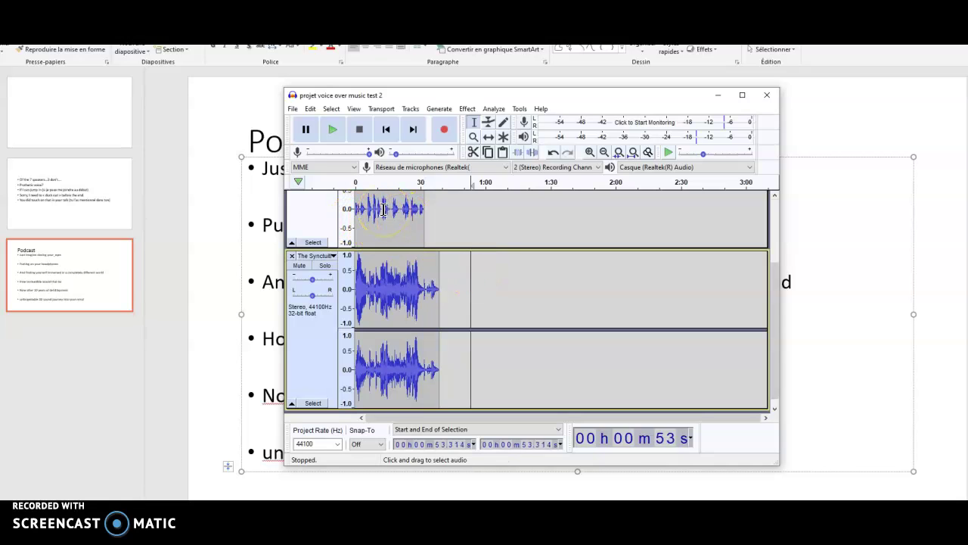
pyautogui.scroll(1, 383, 209)
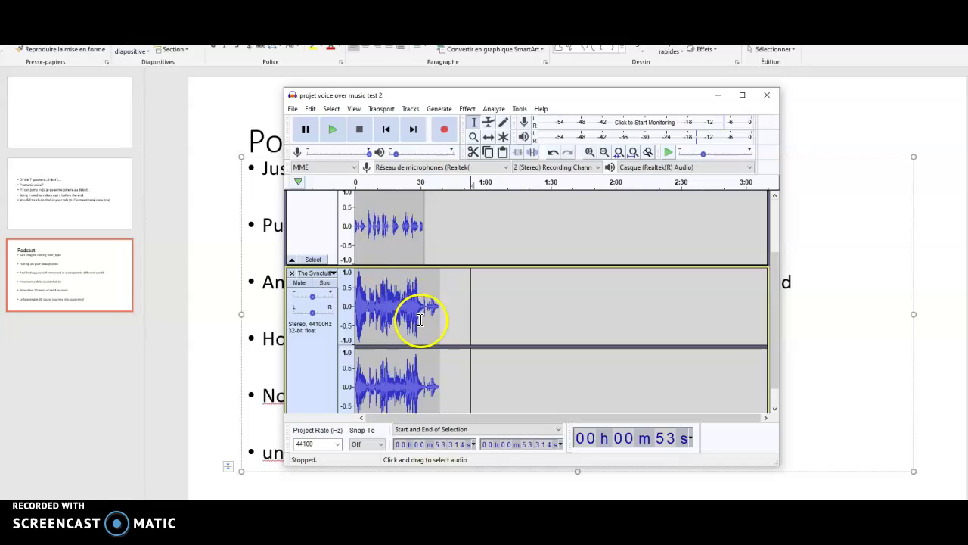
# Play the background music from about 14.8 seconds to check its volume, and stop playback.
pyautogui.scroll(-1, 523, 278)
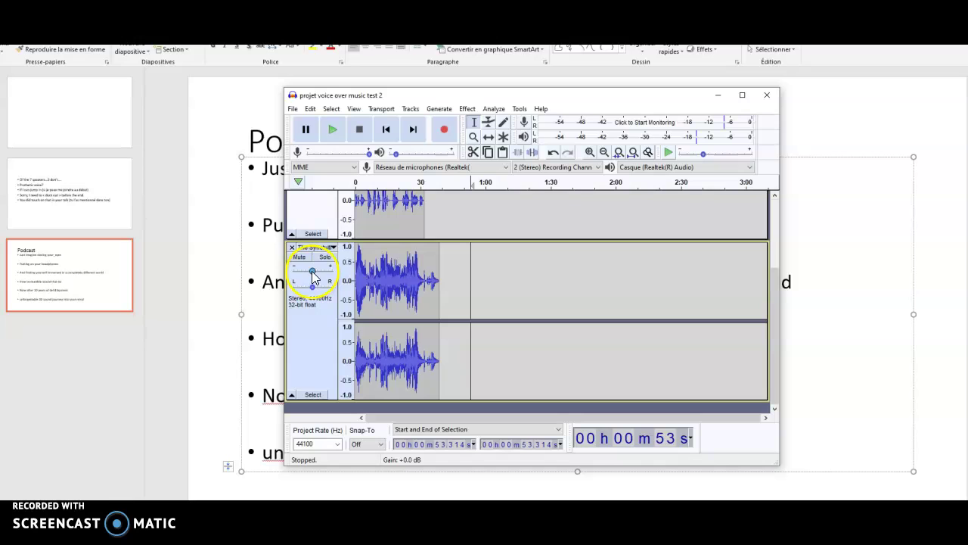
pyautogui.click(387, 276)
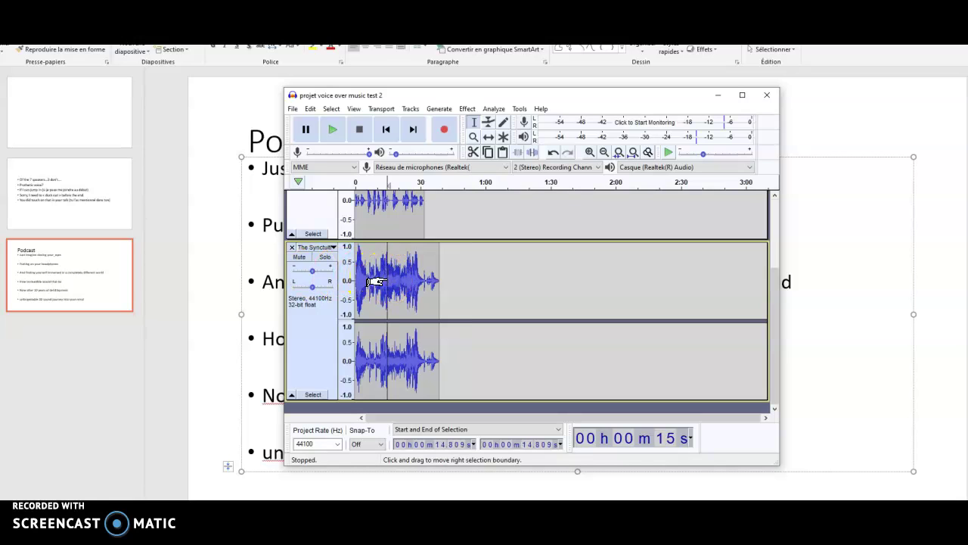
pyautogui.click(334, 130)
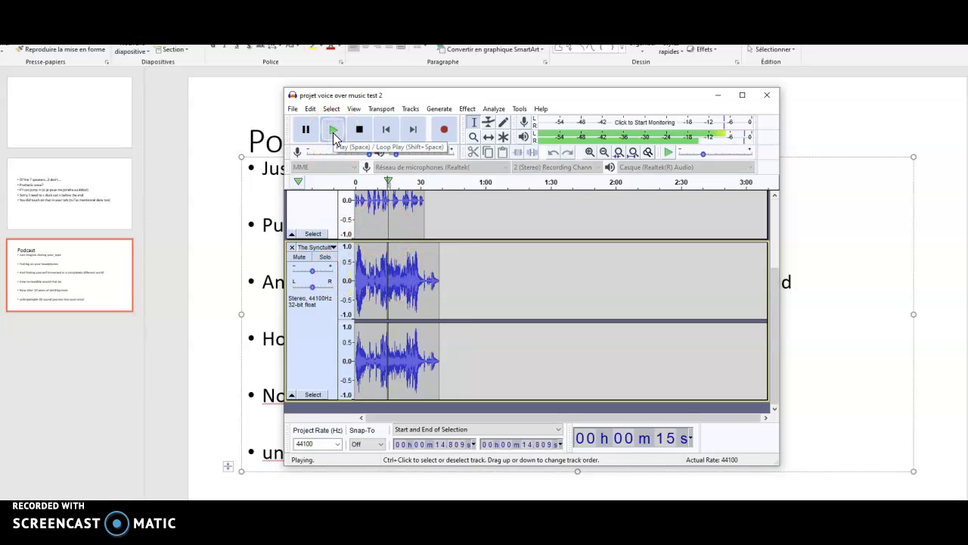
pyautogui.click(360, 129)
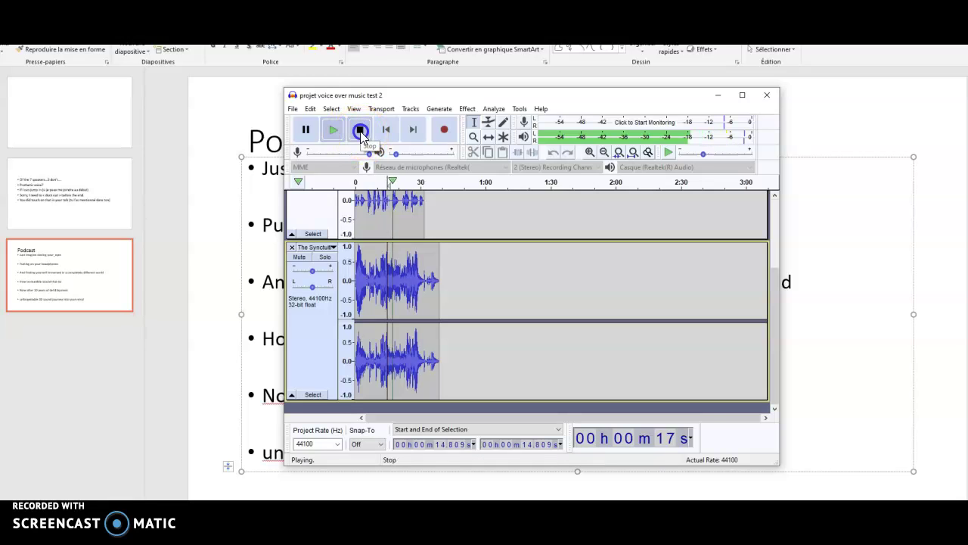
# Lower the music track's gain to about -18 dB.
pyautogui.click(332, 270)
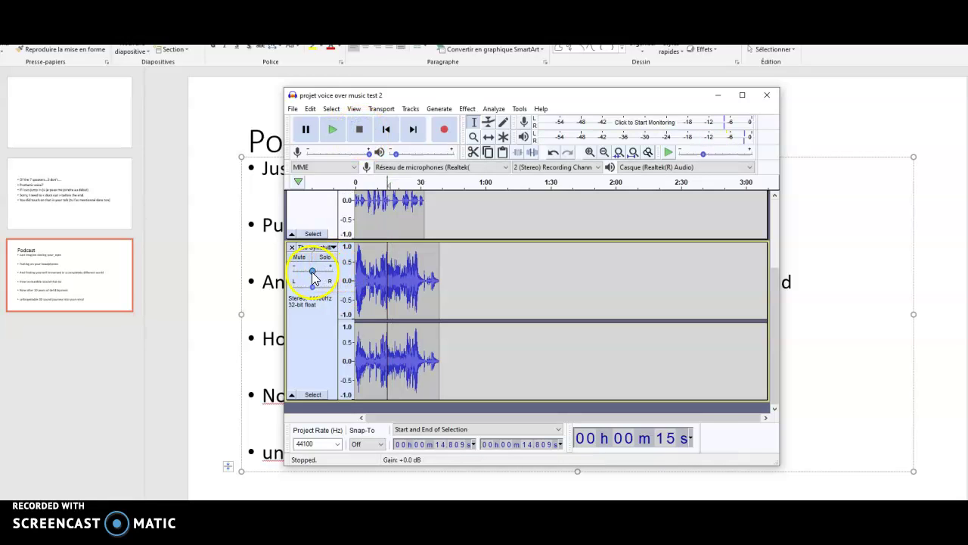
pyautogui.moveTo(312, 273); pyautogui.dragTo(302, 278)
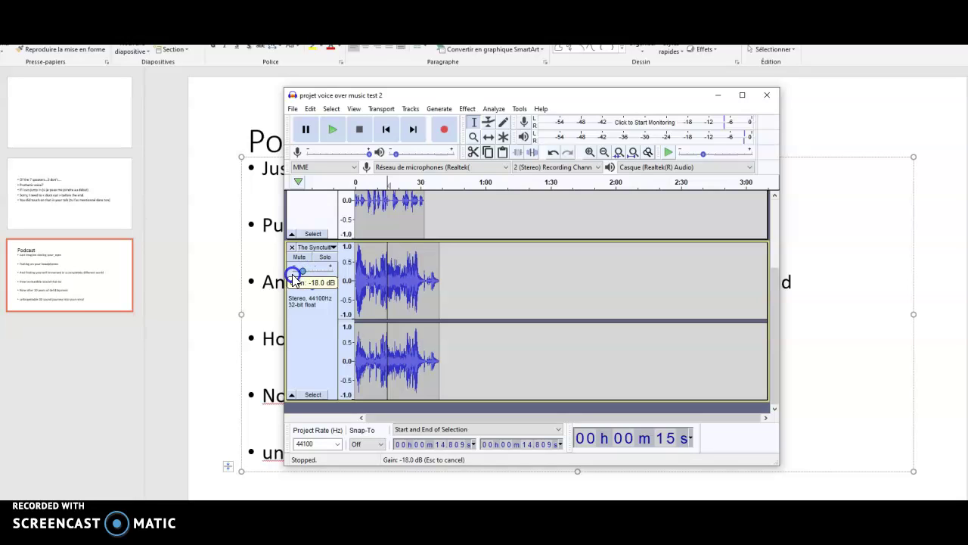
pyautogui.moveTo(296, 279); pyautogui.dragTo(295, 280)
# Play the voice and music together from the start to check the mix, and stop playback.
pyautogui.scroll(3, 451, 268)
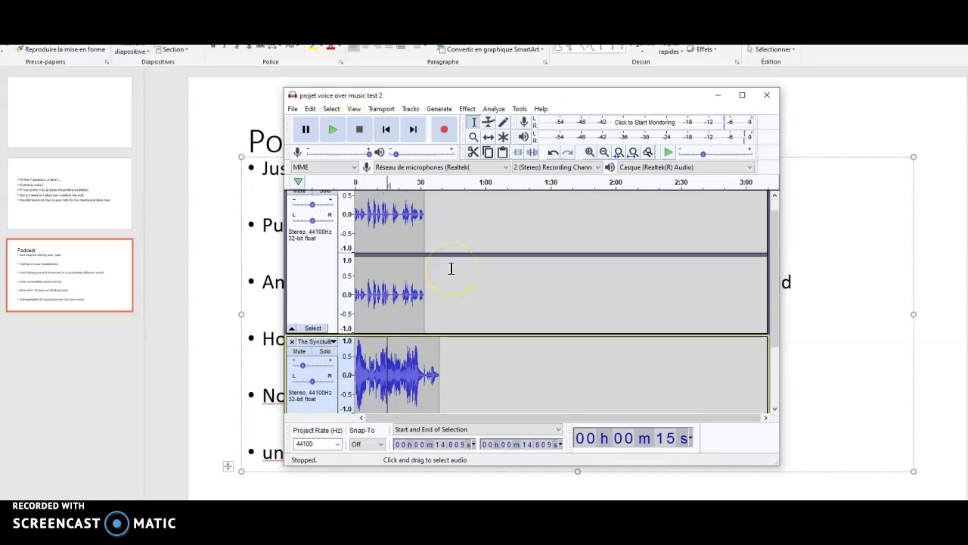
pyautogui.scroll(1, 385, 235)
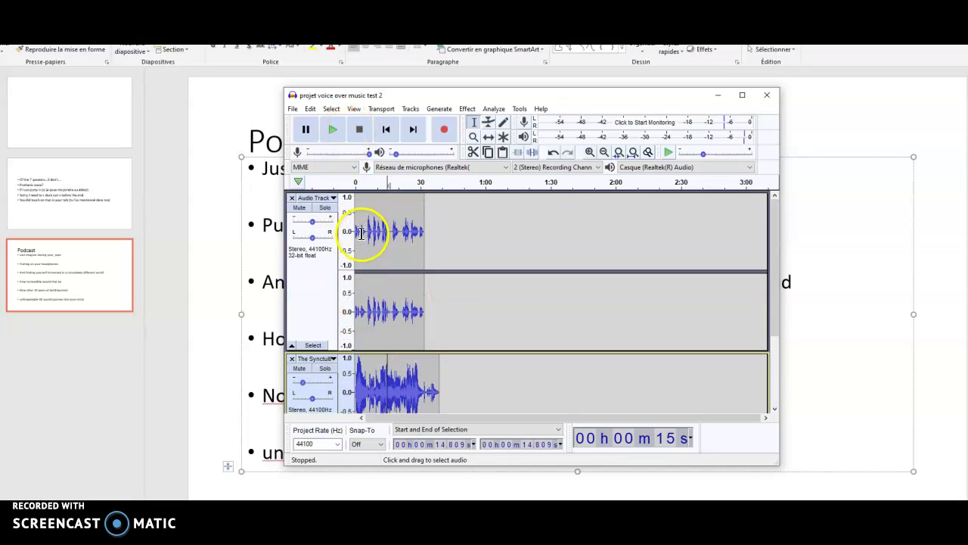
pyautogui.click(355, 234)
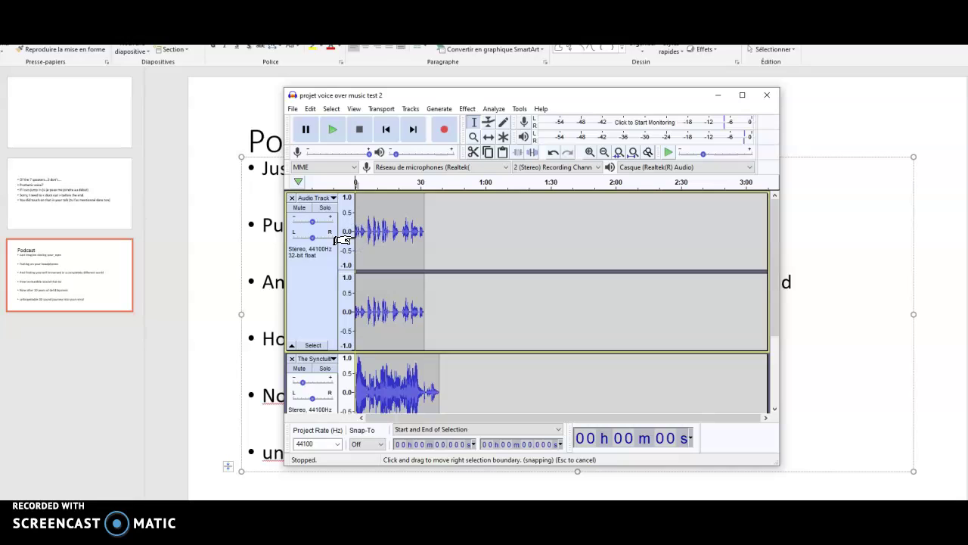
pyautogui.click(330, 131)
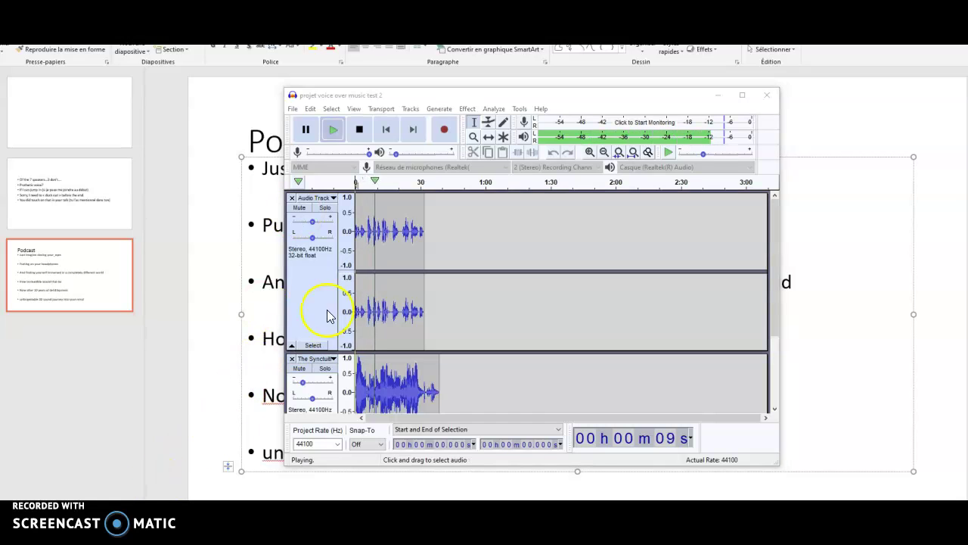
pyautogui.click(359, 129)
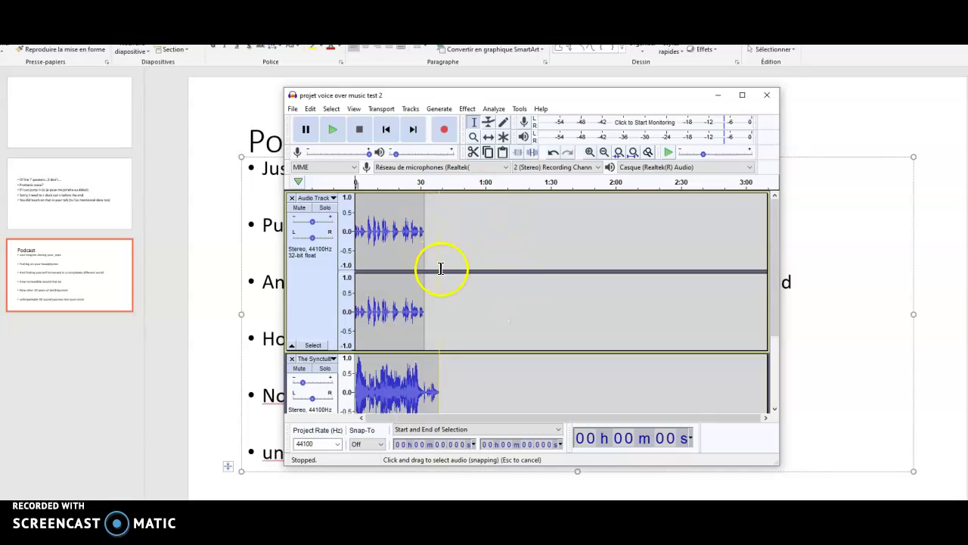
# Save the changes to the current project.
pyautogui.scroll(-3, 469, 286)
pyautogui.scroll(2, 468, 266)
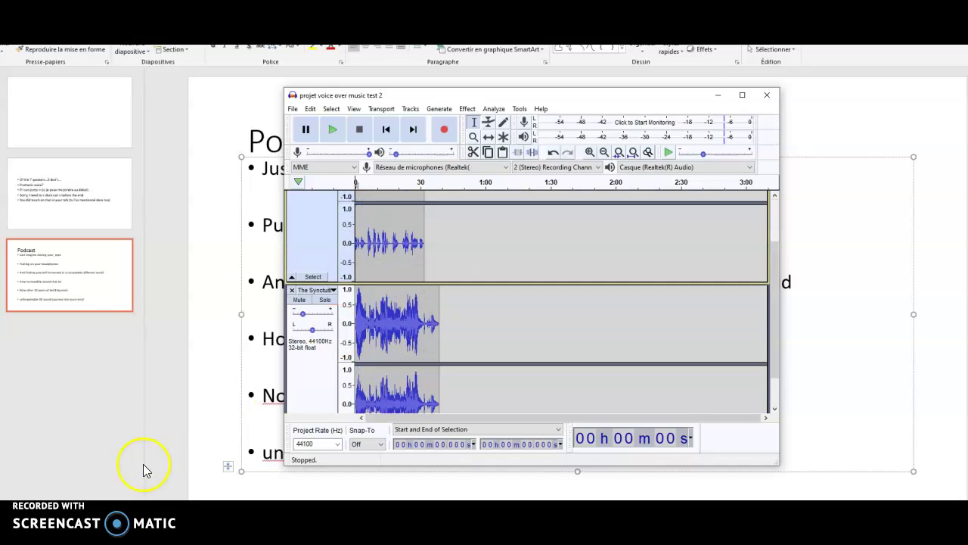
pyautogui.hotkey('alt', 'Tab')
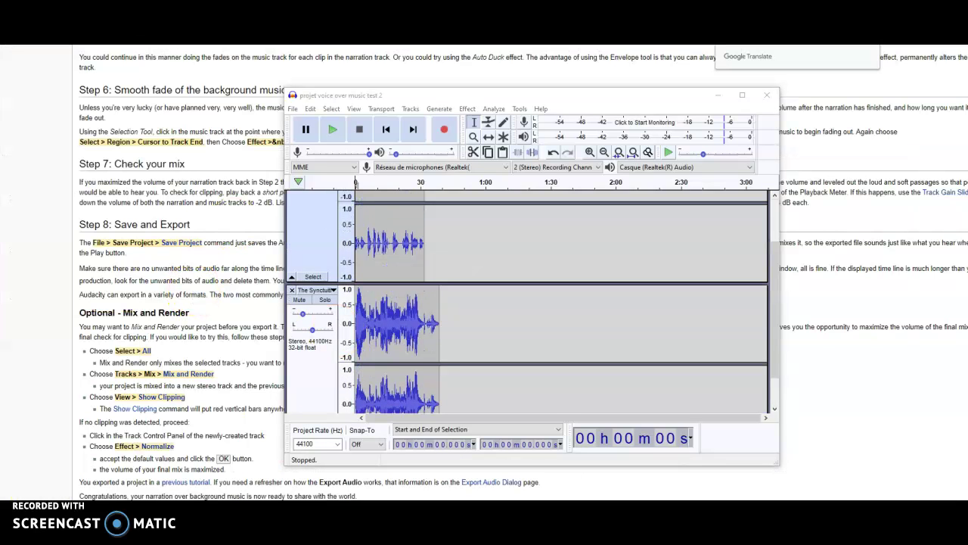
pyautogui.click(292, 108)
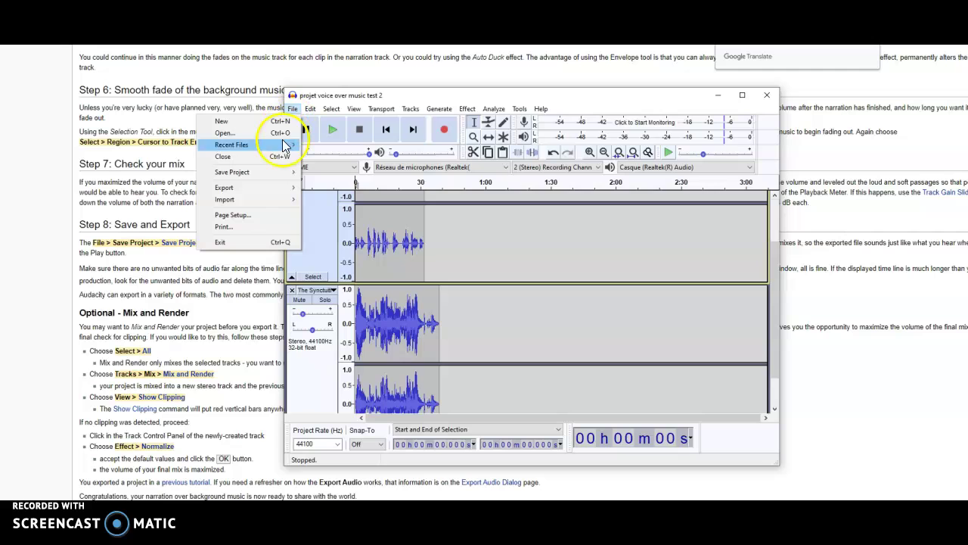
pyautogui.moveTo(277, 173)
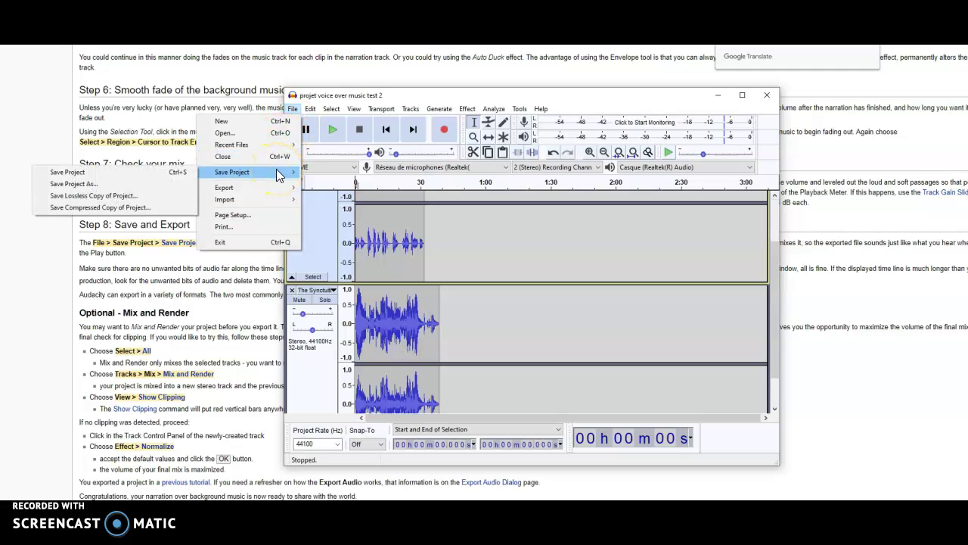
pyautogui.click(151, 173)
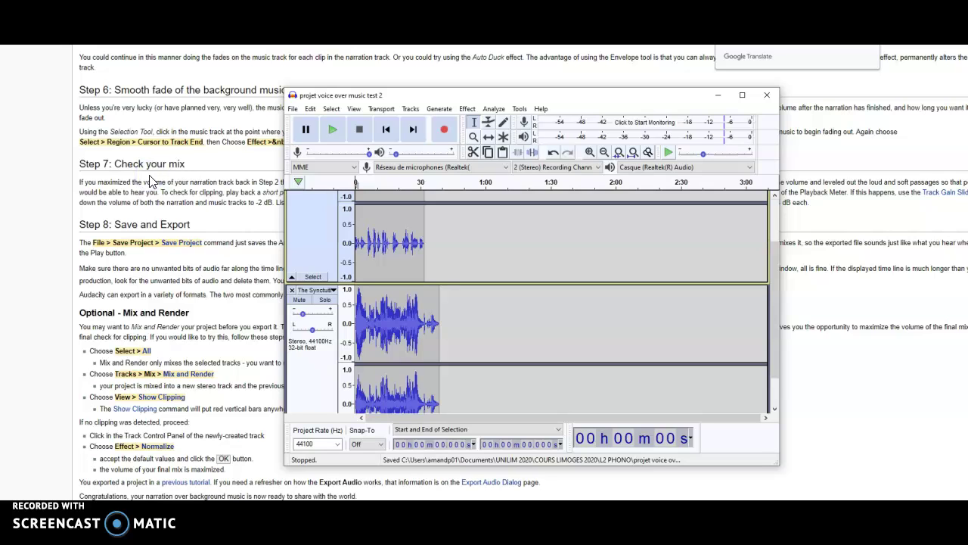
pyautogui.click(258, 108)
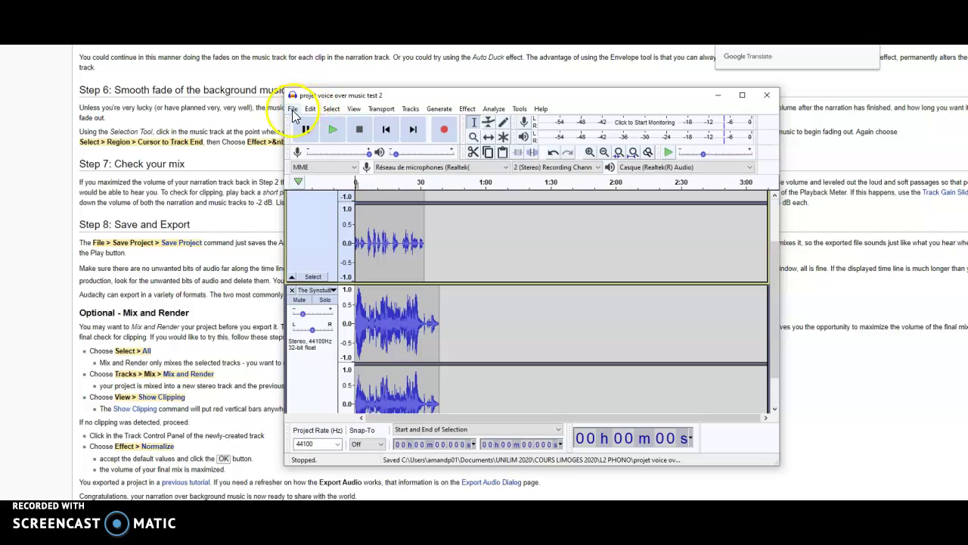
pyautogui.click(293, 109)
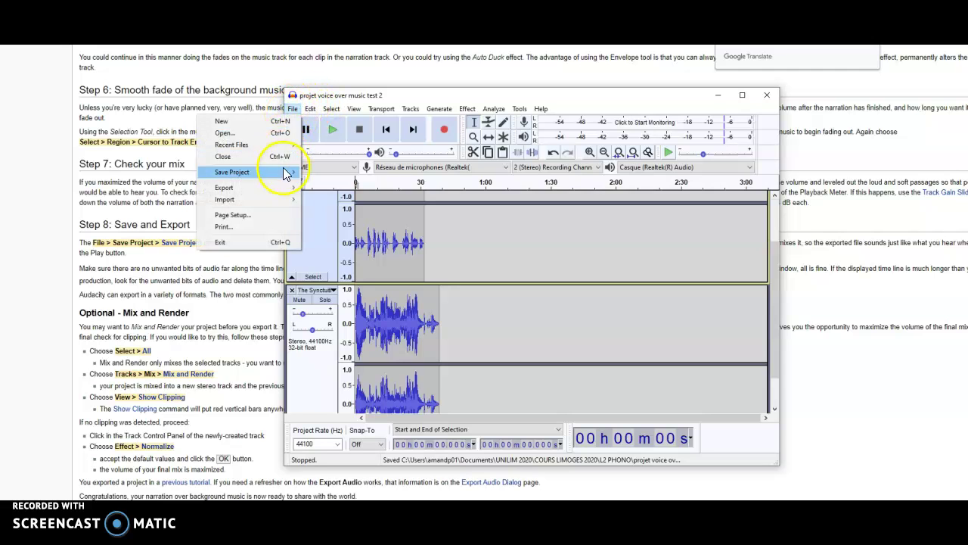
pyautogui.moveTo(285, 190)
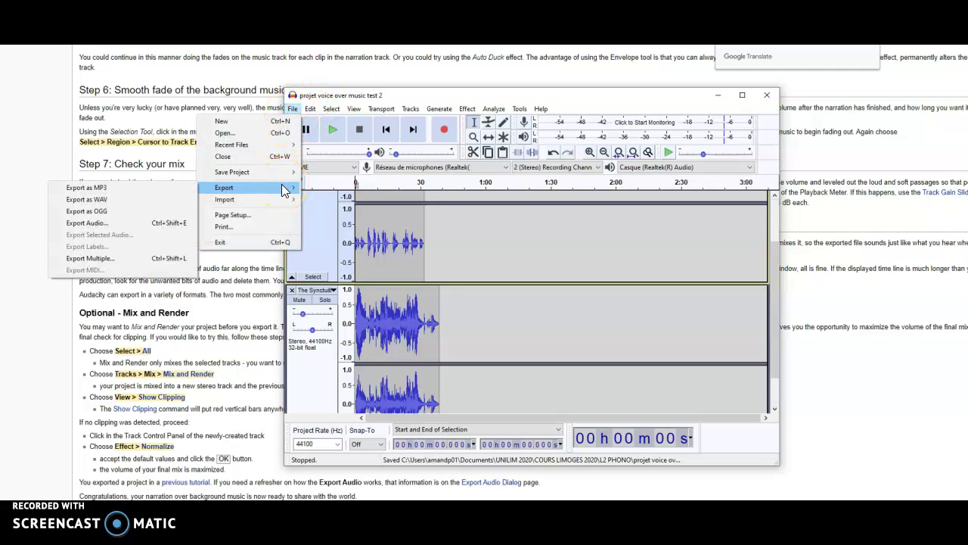
pyautogui.click(170, 188)
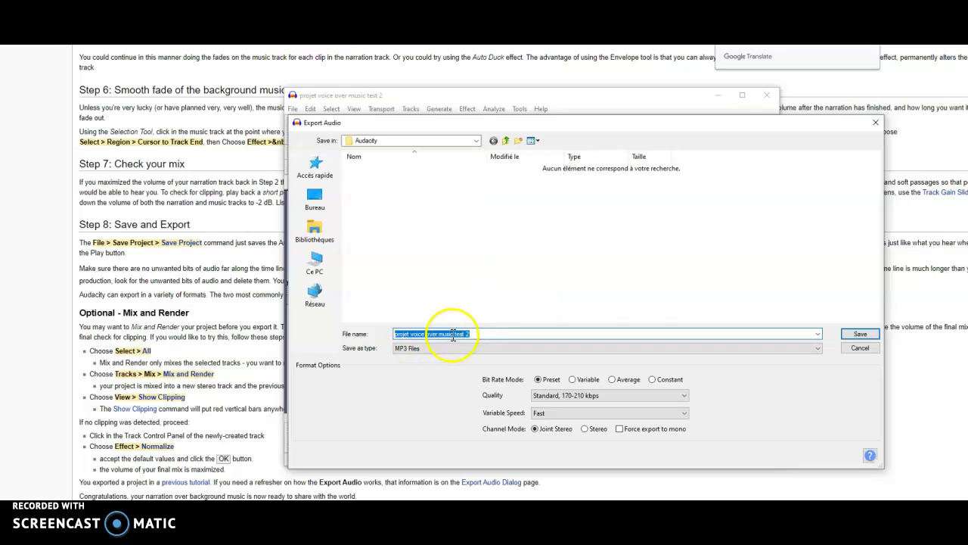
pyautogui.click(480, 333)
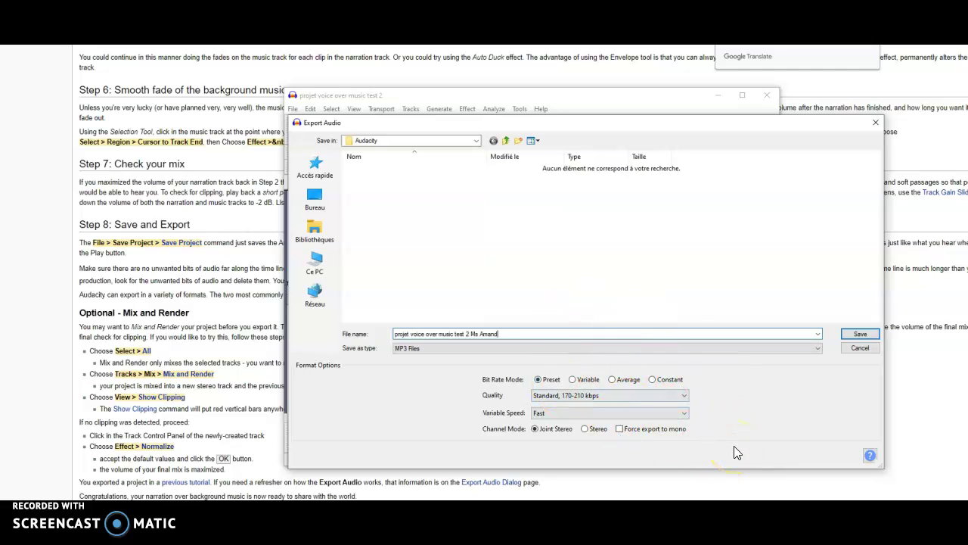
pyautogui.click(859, 336)
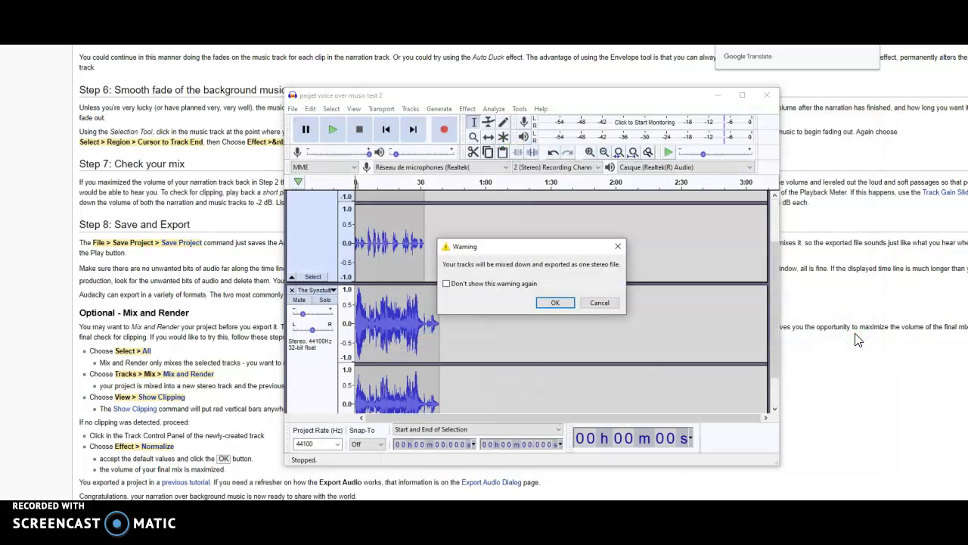
pyautogui.click(711, 243)
pyautogui.click(599, 304)
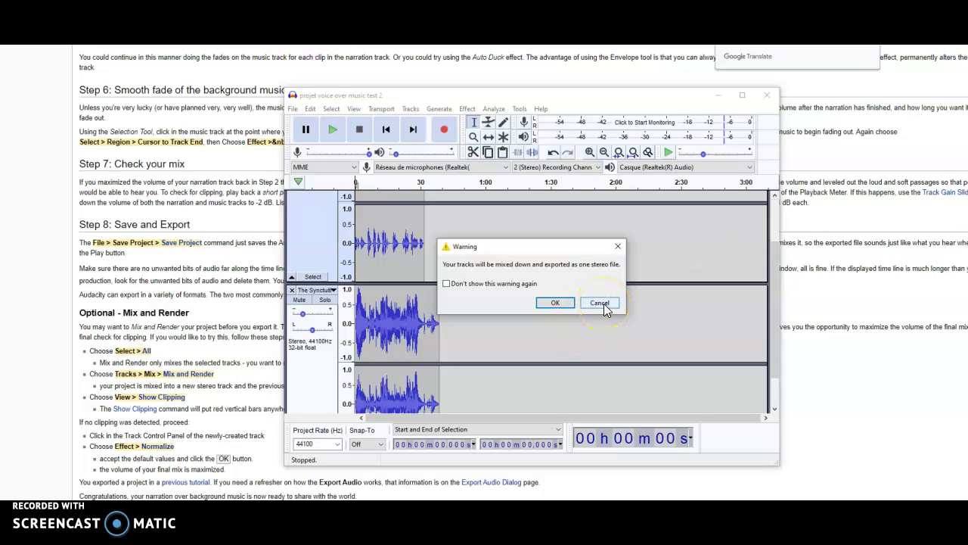
pyautogui.click(600, 304)
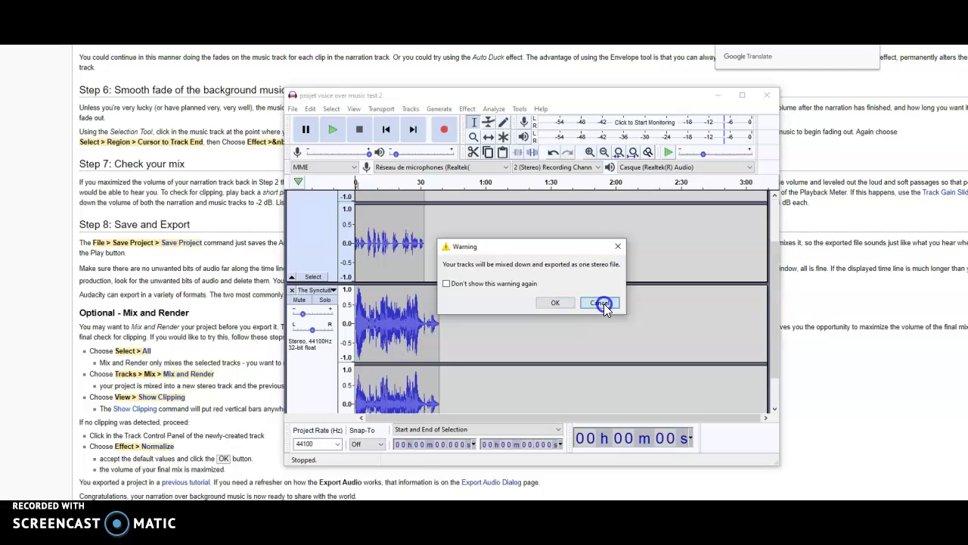
# Export the mix as an MP3 named "projet voice over music test 2" in the Audacity folder, with Force export to mono enabled.
pyautogui.click(293, 110)
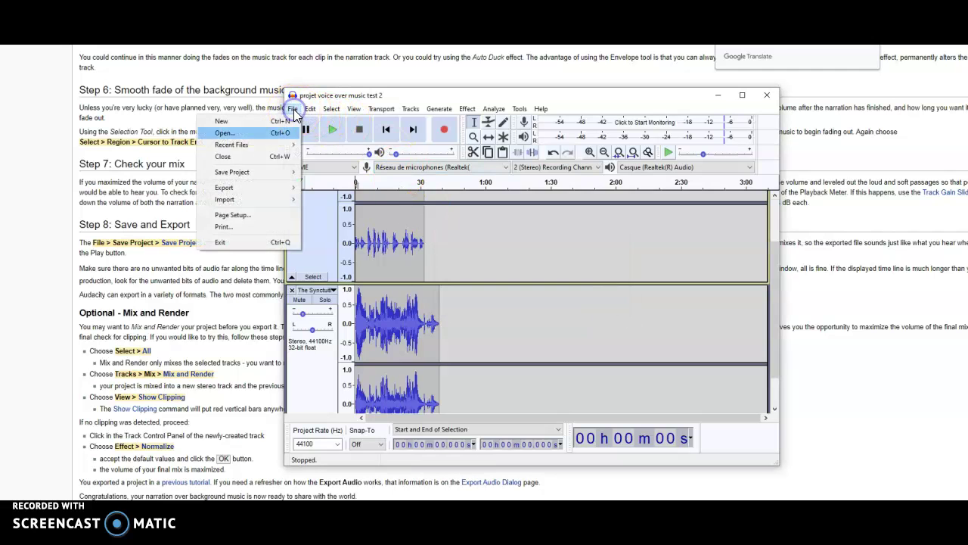
pyautogui.moveTo(261, 188)
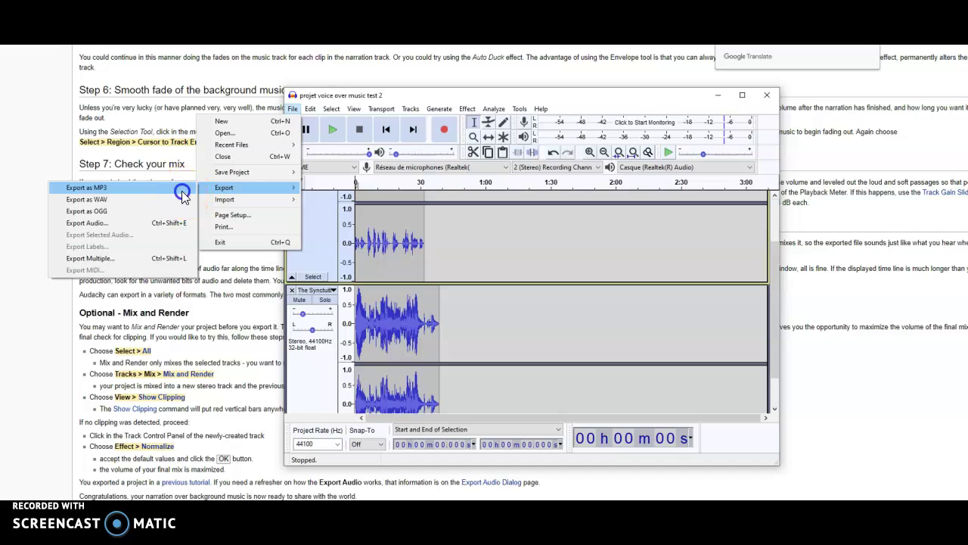
pyautogui.click(184, 189)
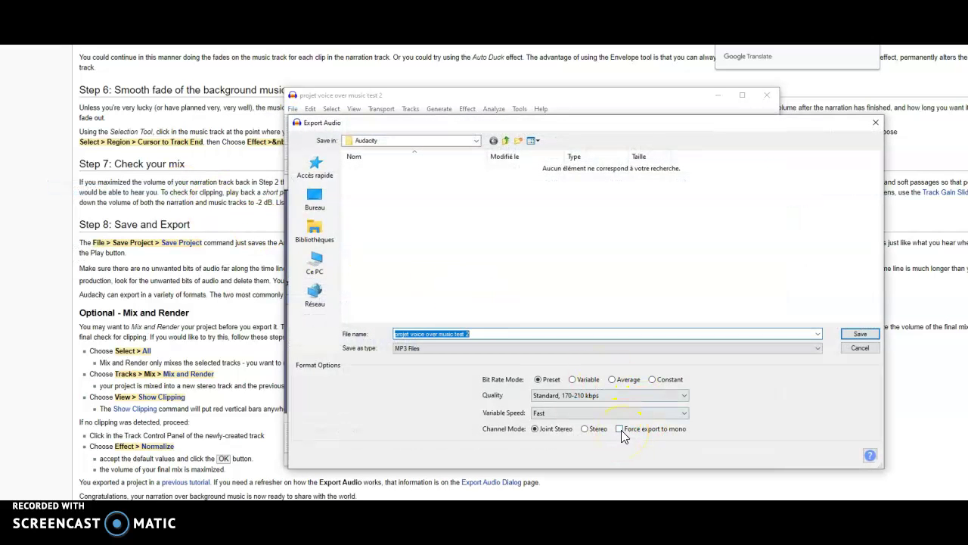
pyautogui.click(620, 429)
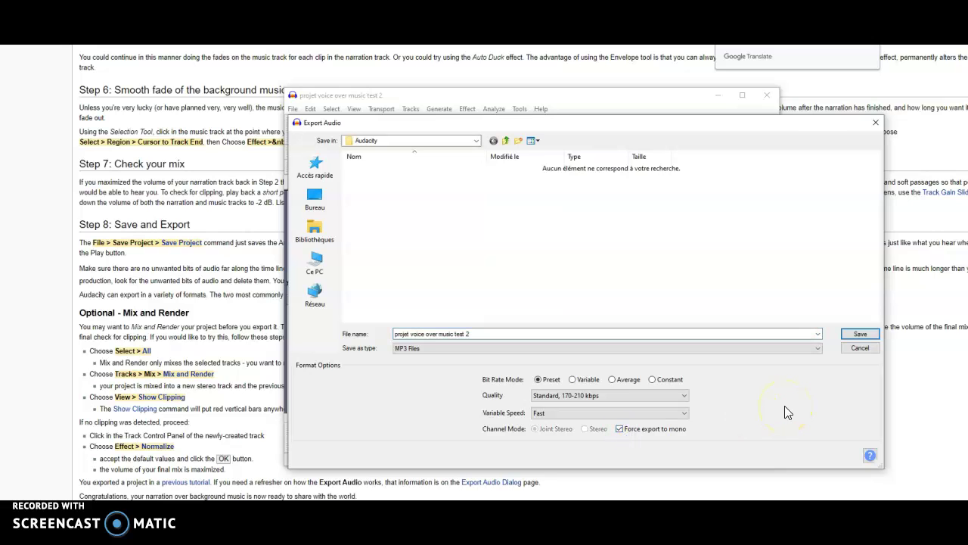
pyautogui.click(685, 396)
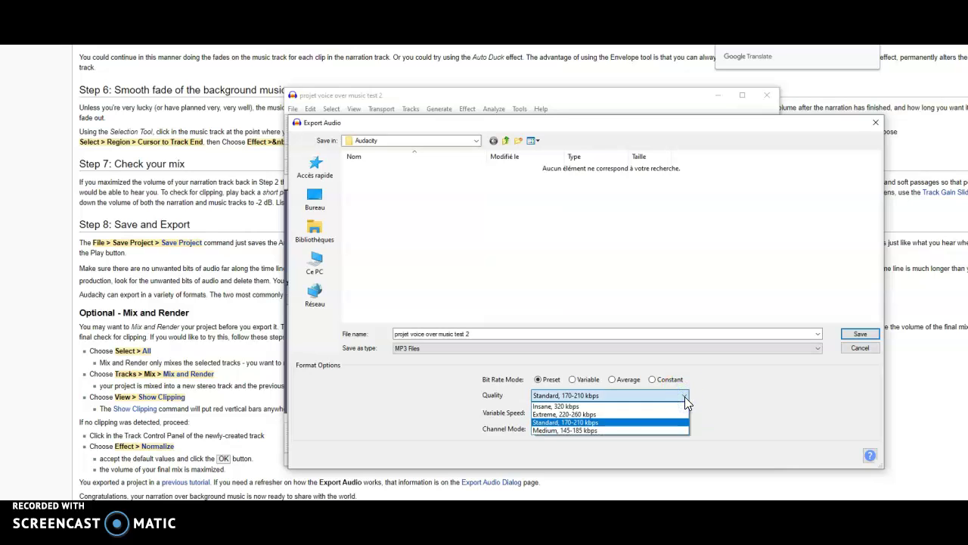
pyautogui.click(684, 396)
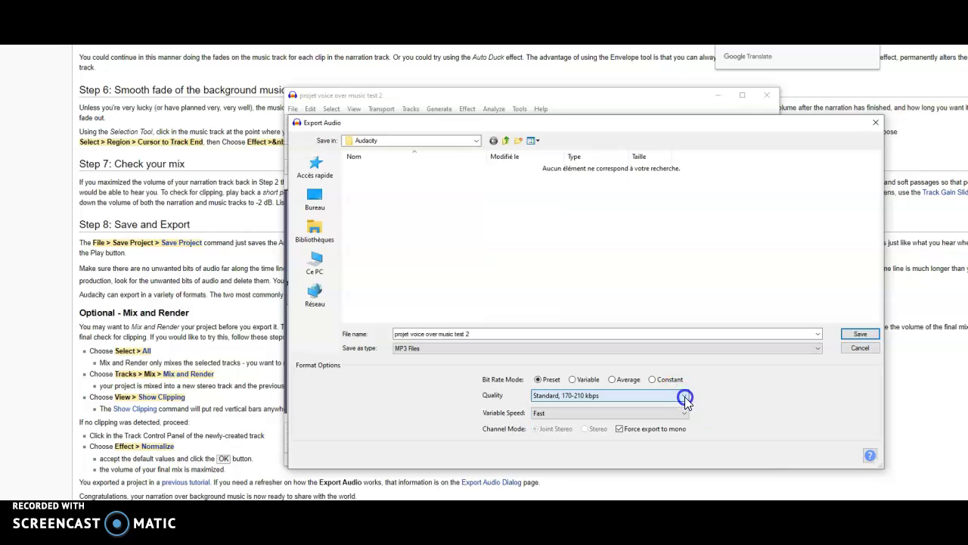
pyautogui.click(673, 429)
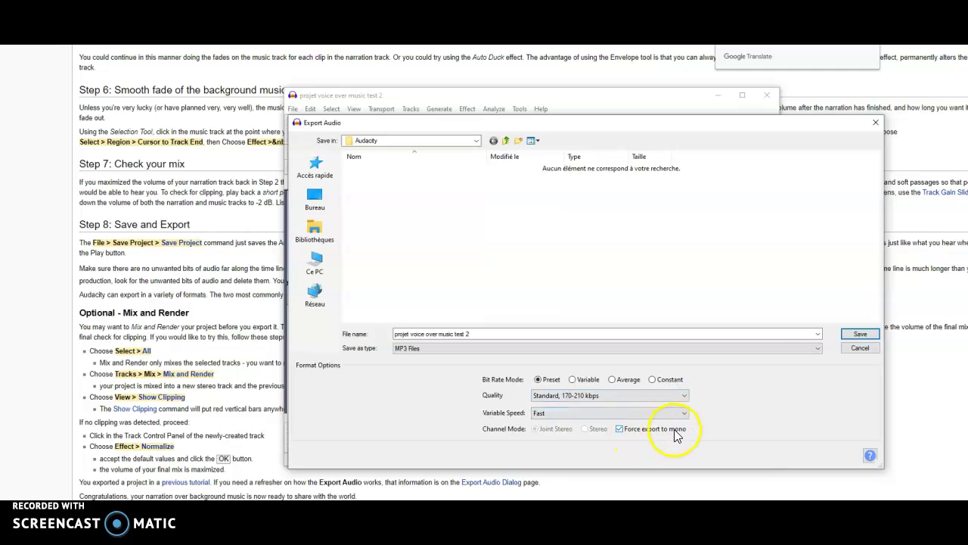
pyautogui.click(858, 334)
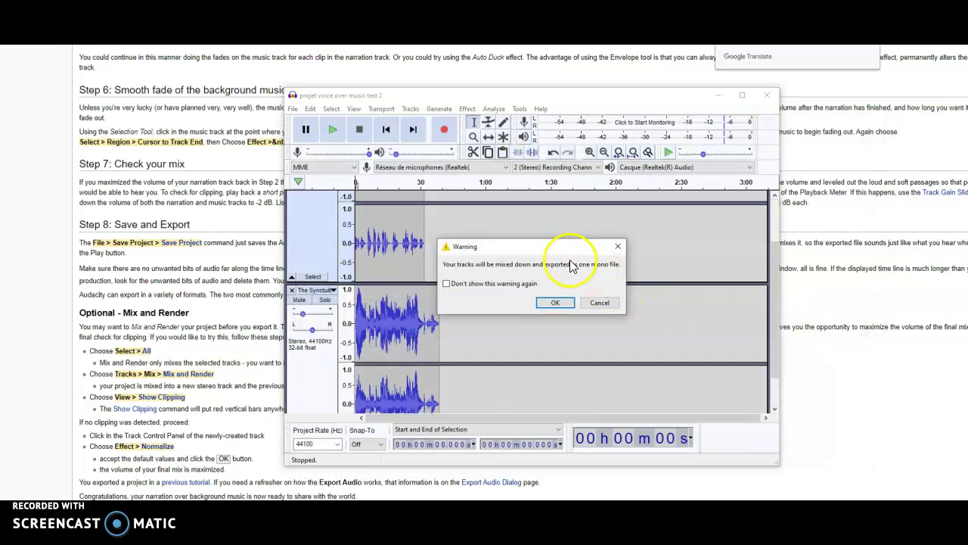
pyautogui.click(556, 305)
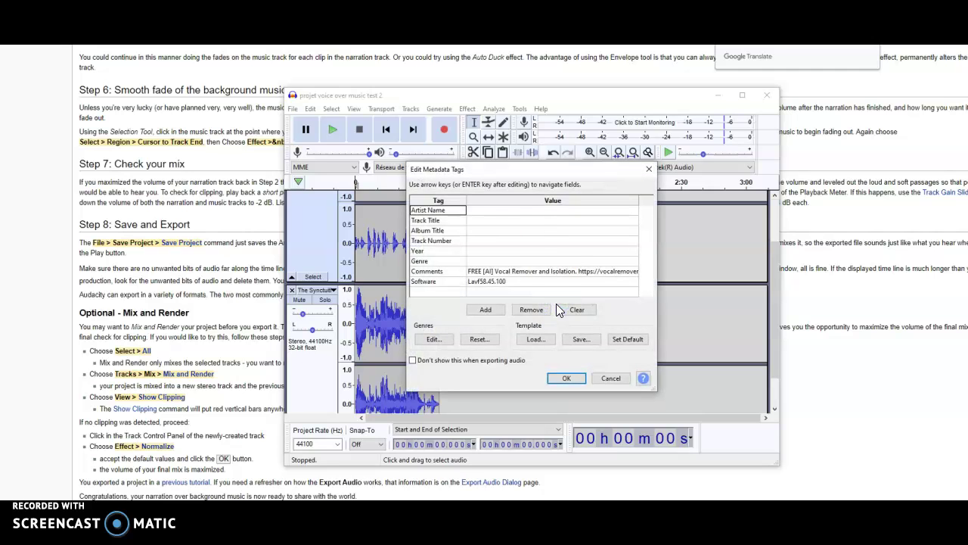
# Enter the speaker's title and surname as the Artist Name in the export's metadata tags.
pyautogui.click(493, 210)
pyautogui.write('MS')
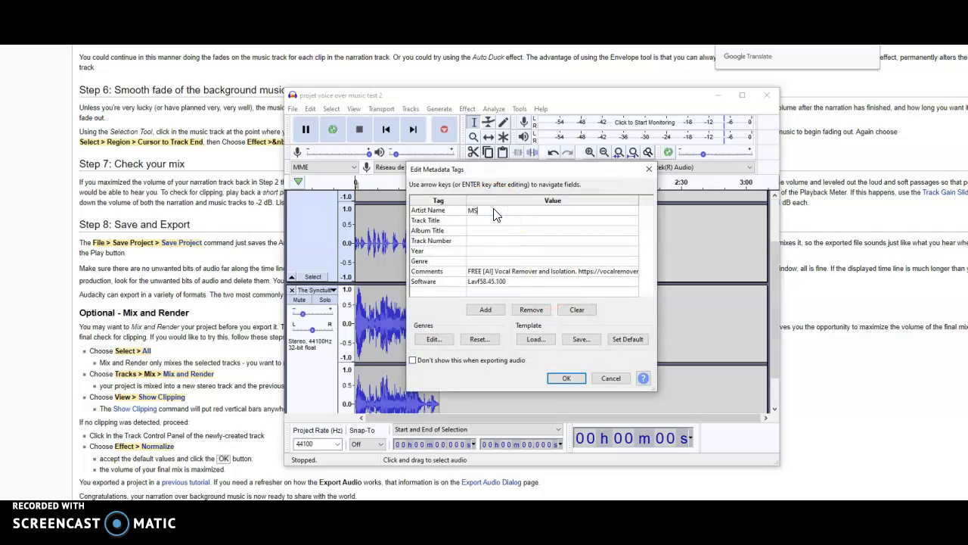
pyautogui.write(' Amabd')
pyautogui.press('BackSpace')
pyautogui.press('BackSpace')
pyautogui.write('nd')
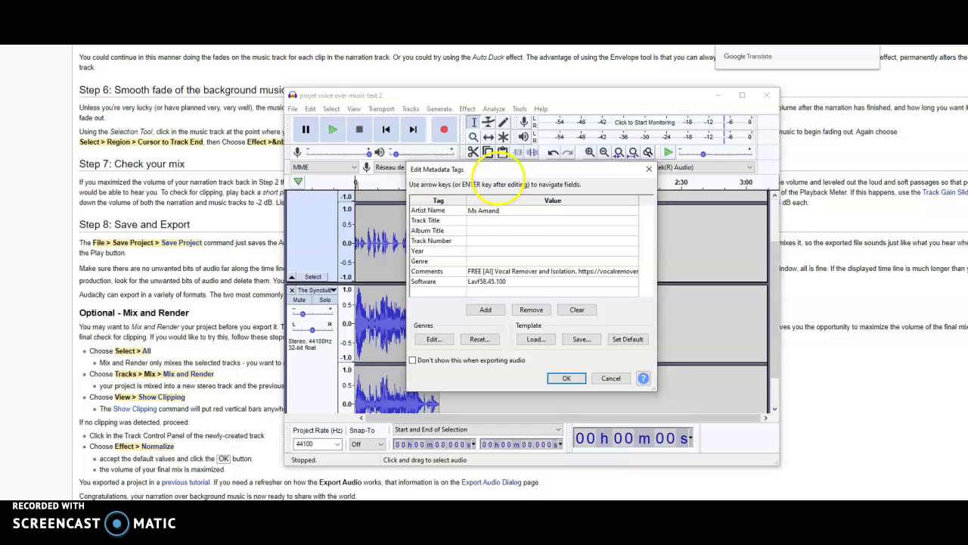
# Enter "L2 phono voice over project" as the Track Title in the export's metadata tags.
pyautogui.click(503, 220)
pyautogui.write('Sync')
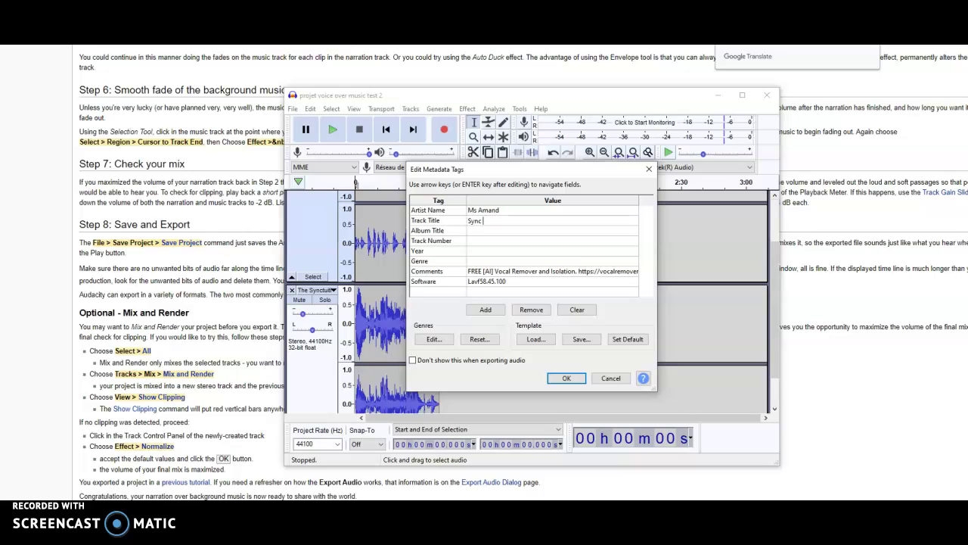
pyautogui.write(' test voice over')
pyautogui.moveTo(530, 219); pyautogui.dragTo(444, 221)
pyautogui.press('BackSpace')
pyautogui.write('L2')
pyautogui.write('phono Synctuition project voice over')
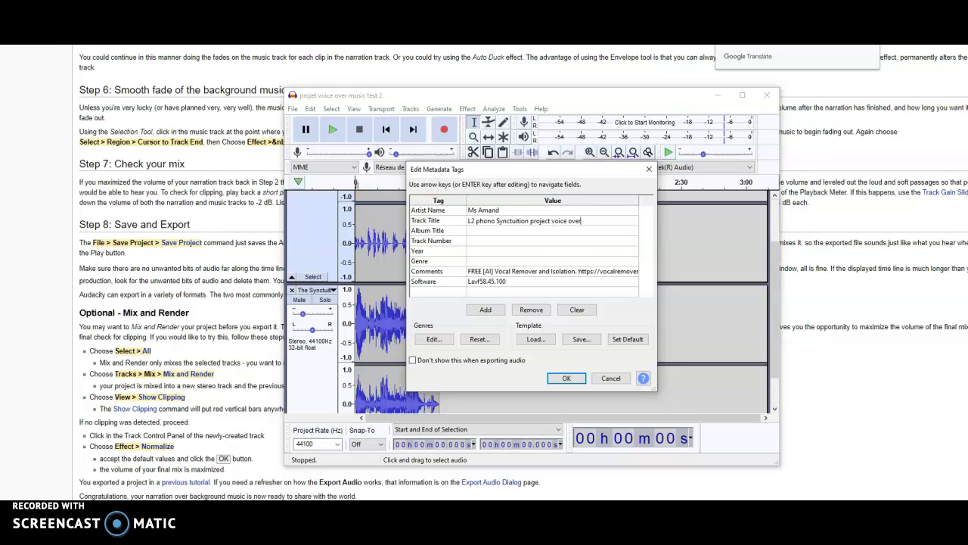
pyautogui.press('BackSpace')
pyautogui.press('BackSpace')
pyautogui.press('BackSpace')
pyautogui.press('BackSpace')
pyautogui.press('BackSpace')
pyautogui.press('BackSpace')
pyautogui.press('BackSpace')
pyautogui.press('BackSpace')
pyautogui.press('BackSpace')
pyautogui.press('BackSpace')
pyautogui.press('BackSpace')
pyautogui.press('BackSpace')
pyautogui.press('BackSpace')
pyautogui.press('BackSpace')
pyautogui.press('BackSpace')
pyautogui.press('BackSpace')
pyautogui.press('BackSpace')
pyautogui.press('BackSpace')
pyautogui.press('BackSpace')
pyautogui.press('BackSpace')
pyautogui.write('voice over project')
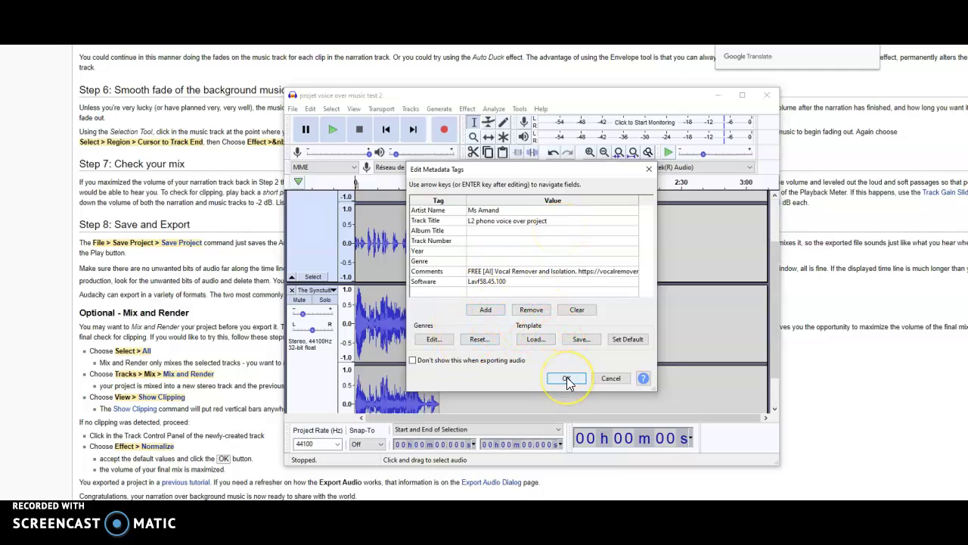
# Set the Year tag to 2020 and accept the metadata to complete the MP3 export.
pyautogui.click(480, 251)
pyautogui.write('20')
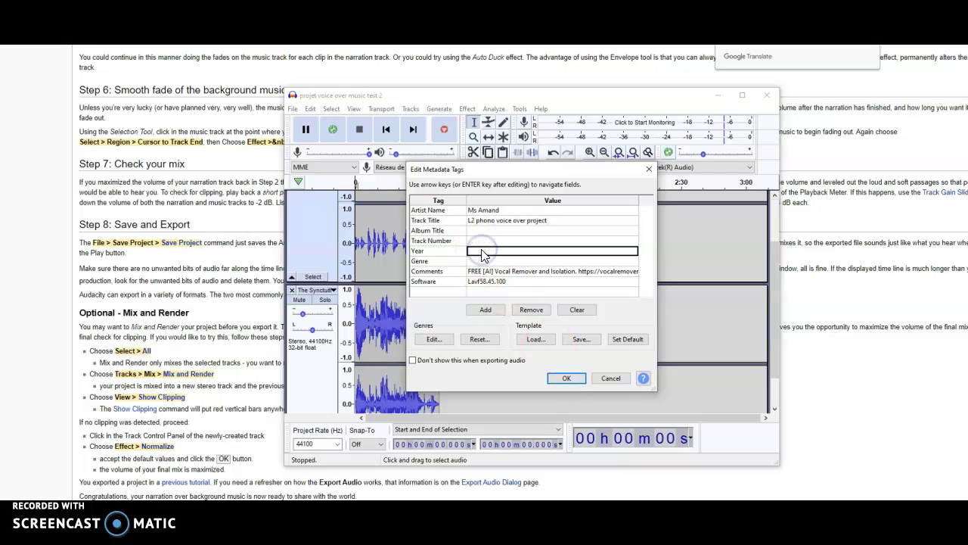
pyautogui.write('20')
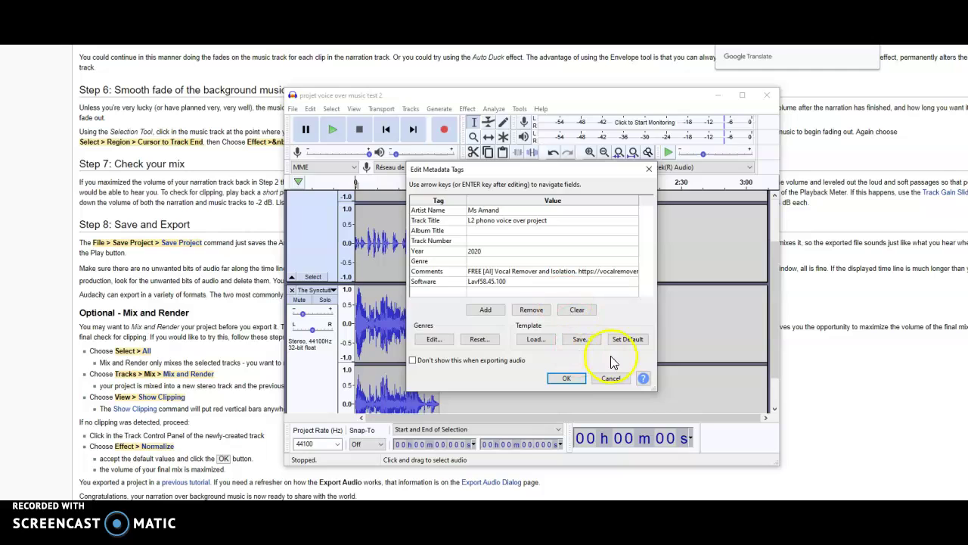
pyautogui.click(571, 380)
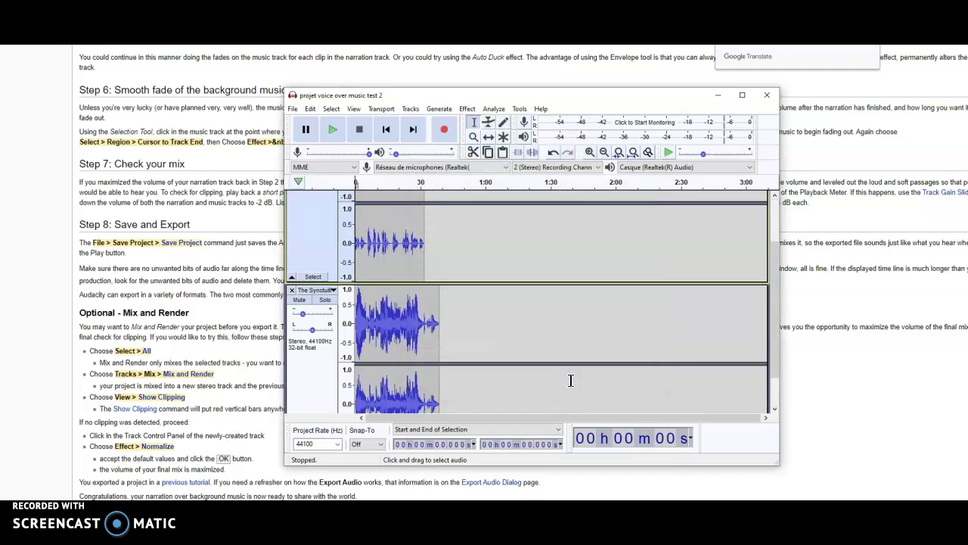
# Switch to File Explorer and look for the exported MP3 in the L2 PHONO folder.
pyautogui.click(239, 529)
pyautogui.click(295, 484)
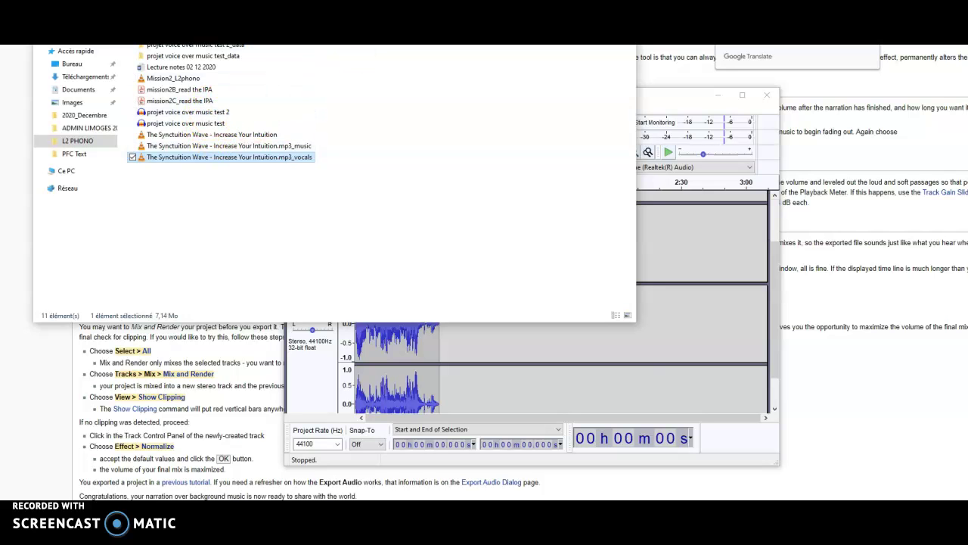
pyautogui.moveTo(368, 0); pyautogui.dragTo(387, 84)
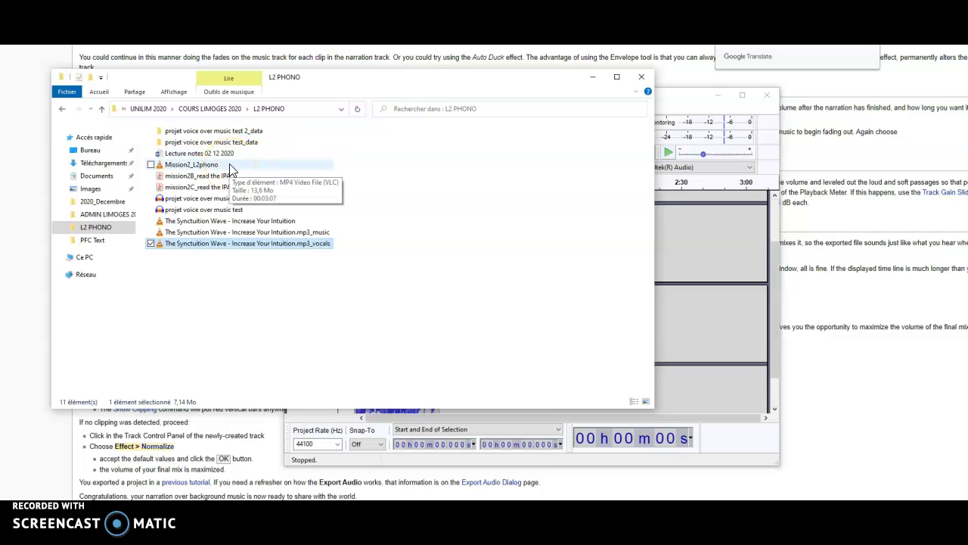
pyautogui.click(62, 109)
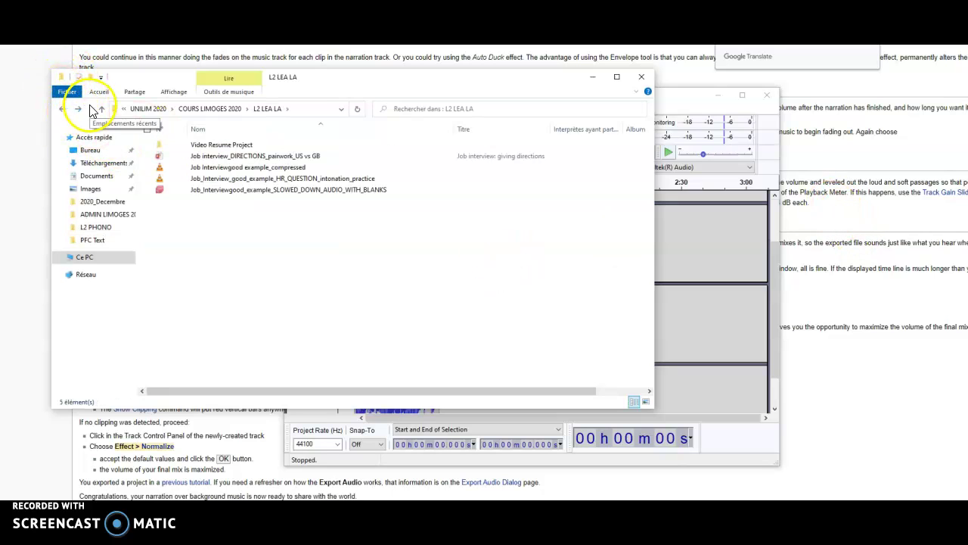
pyautogui.click(79, 110)
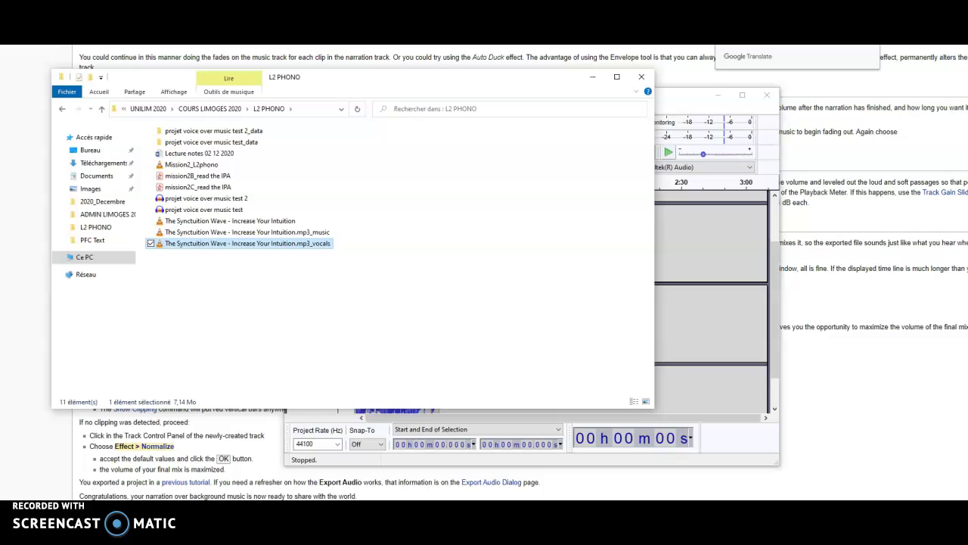
# Return to Audacity, check the save location in the MP3 export dialog, and close it without exporting.
pyautogui.click(773, 248)
pyautogui.click(292, 108)
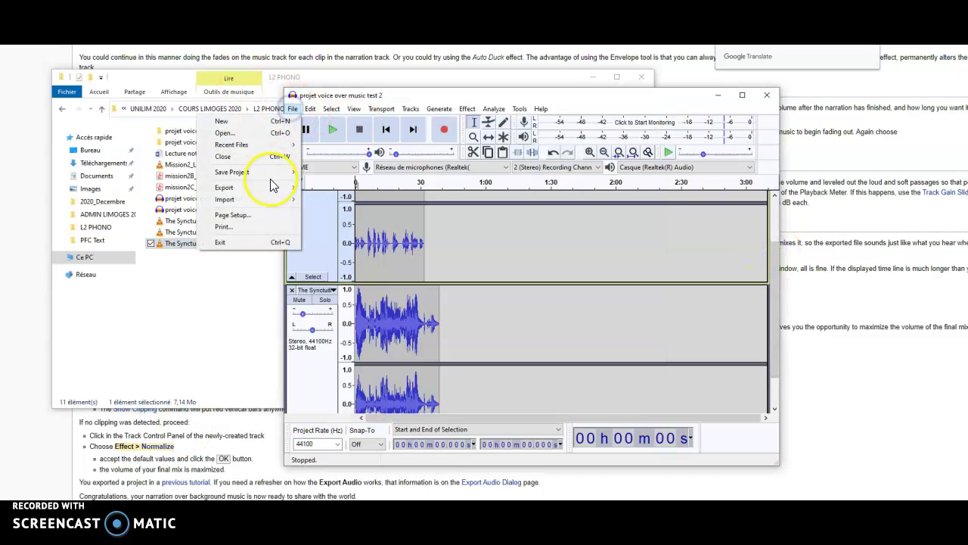
pyautogui.moveTo(273, 189)
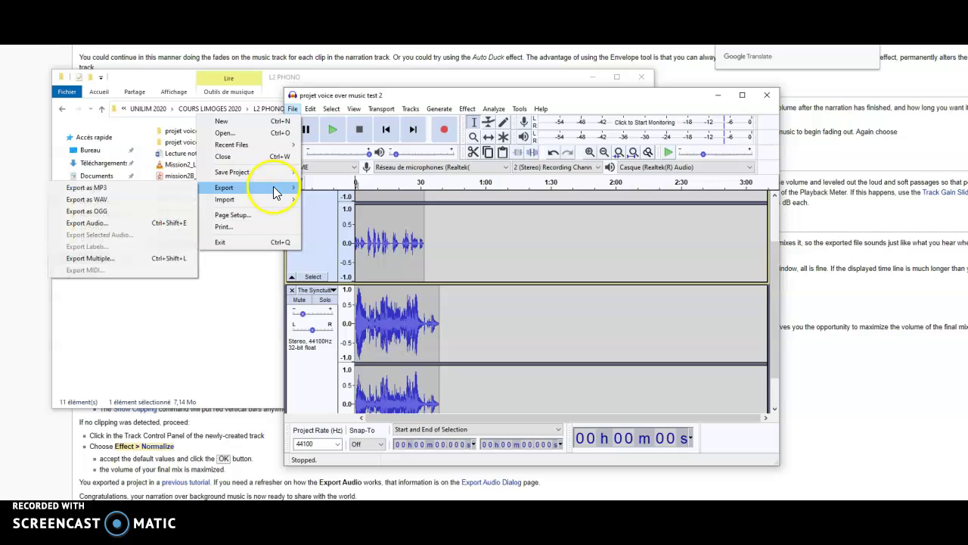
pyautogui.click(157, 189)
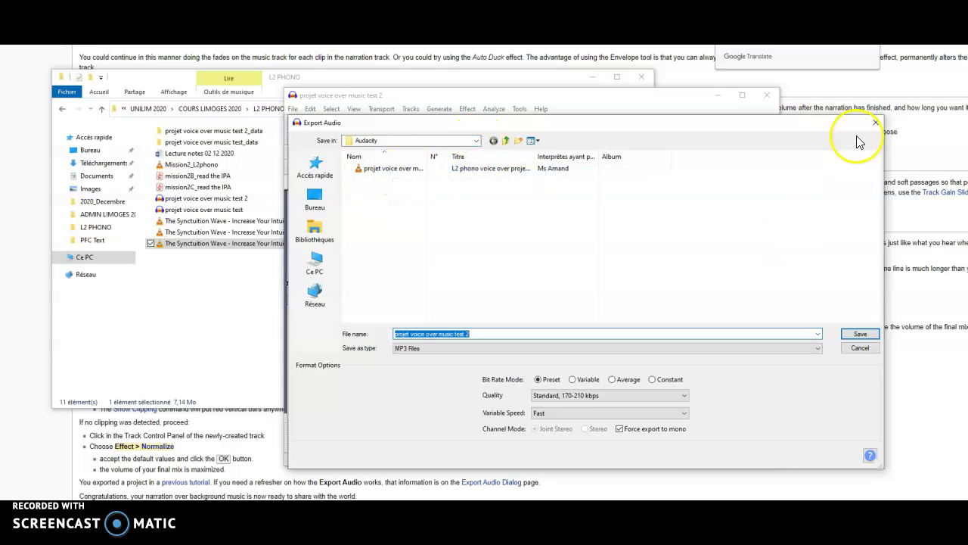
pyautogui.click(478, 140)
pyautogui.click(477, 140)
pyautogui.click(477, 141)
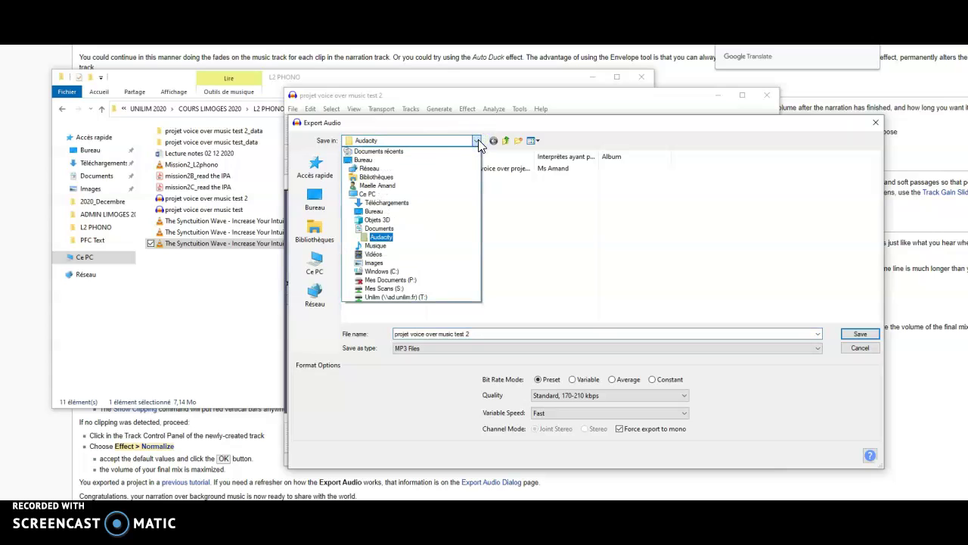
pyautogui.click(478, 140)
pyautogui.click(872, 125)
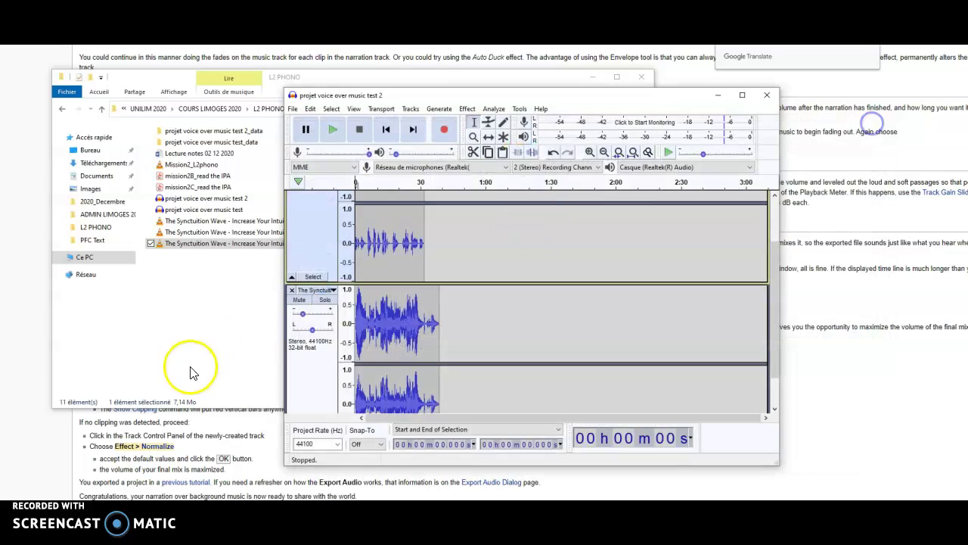
# In File Explorer, move the exported MP3 "projet voice over music test 2" from the Audacity folder in Documents to the L2 PHONO folder.
pyautogui.click(102, 180)
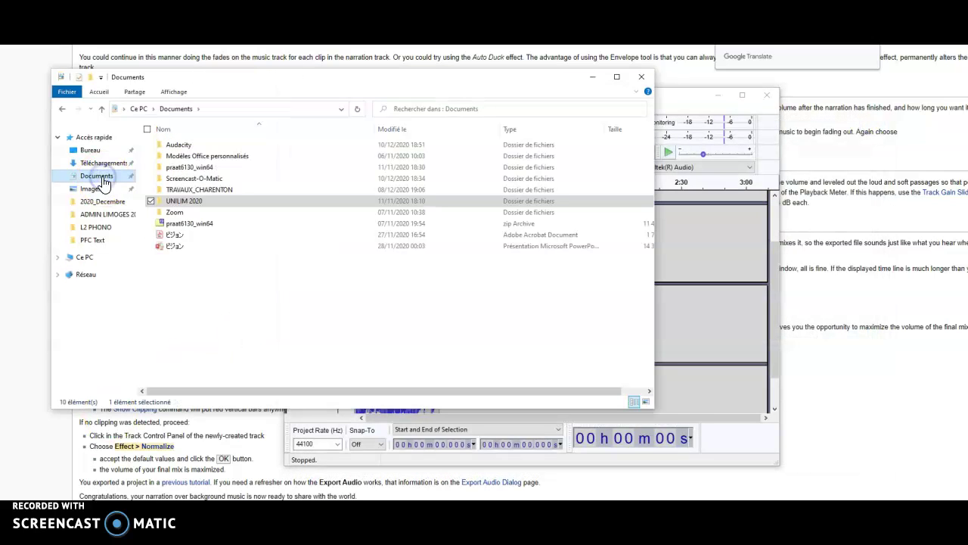
pyautogui.doubleClick(191, 147)
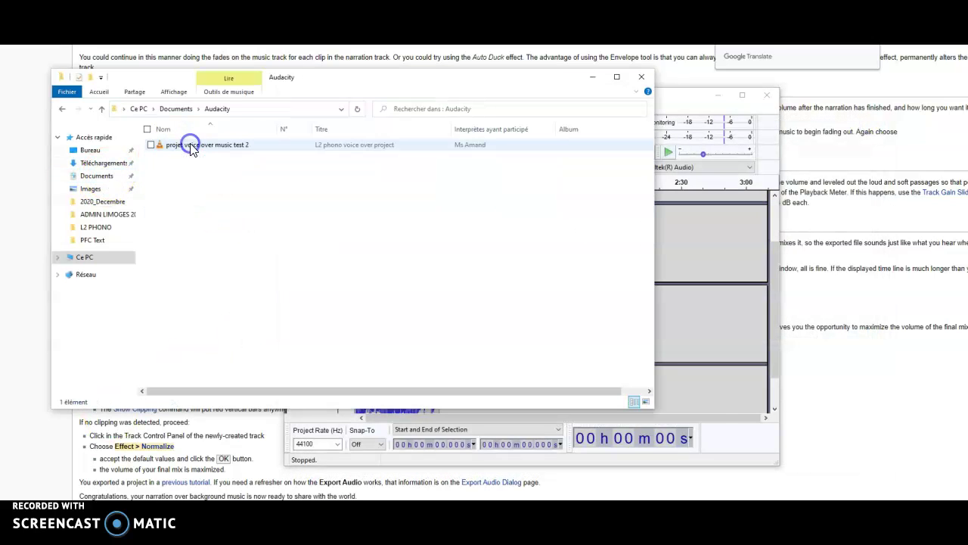
pyautogui.click(197, 149)
pyautogui.moveTo(197, 149); pyautogui.dragTo(101, 228)
# Open the L2 PHONO folder and play the MP3 "projet voice over music test 2".
pyautogui.click(97, 227)
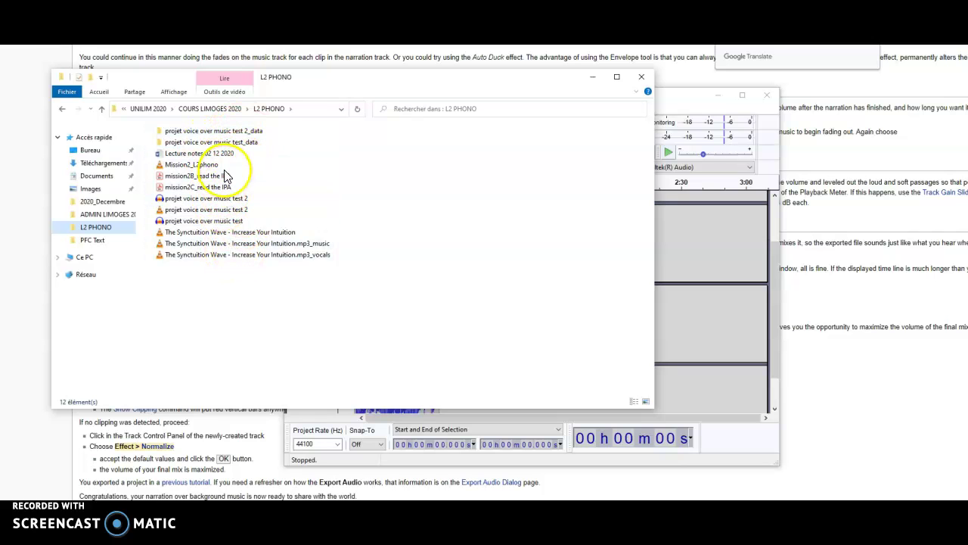
pyautogui.doubleClick(212, 212)
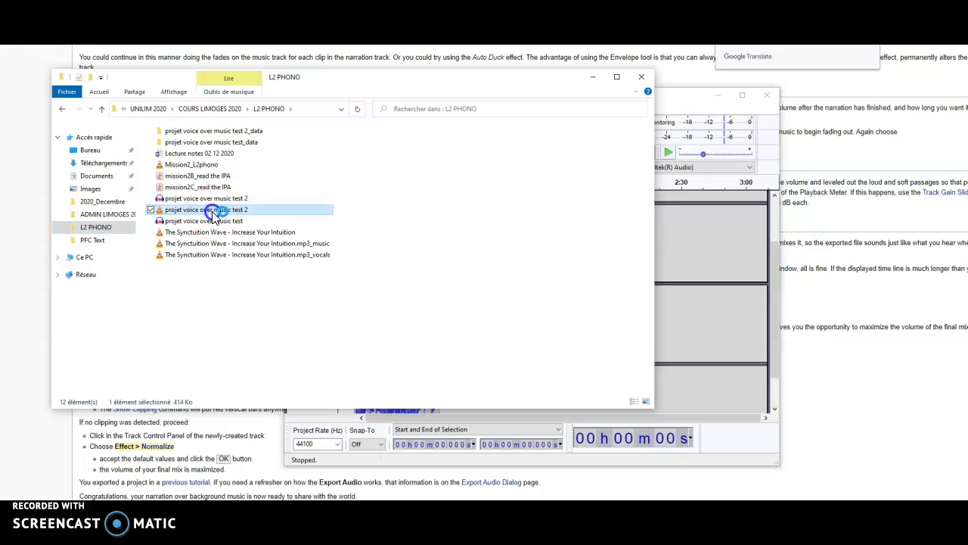